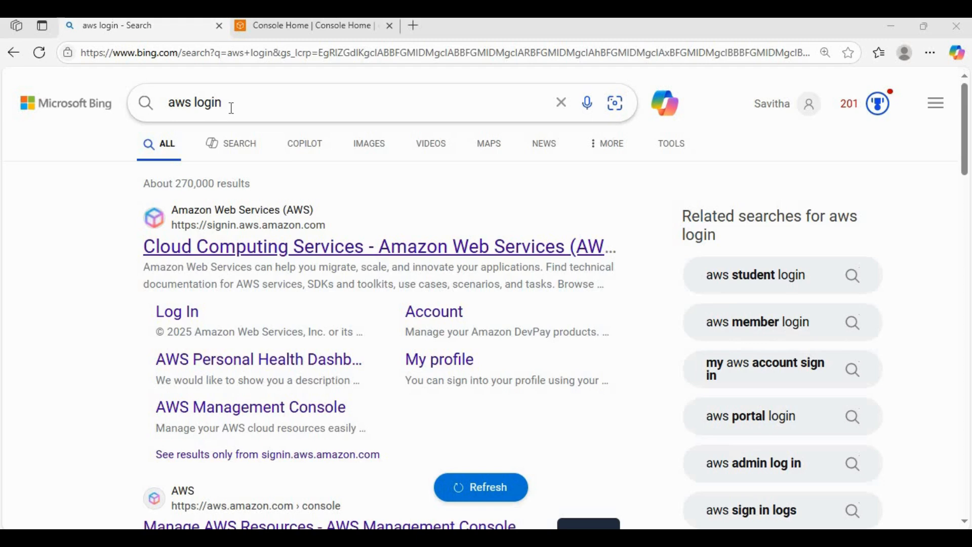
Step: Follow the AWS Log In search result and switch to the open AWS Console Home page
click(175, 319)
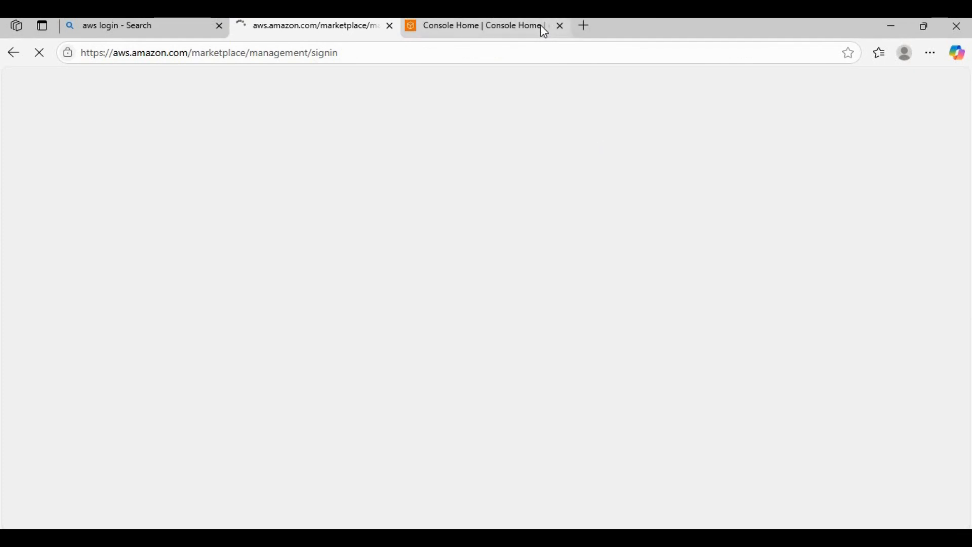
mouse_move(544, 32)
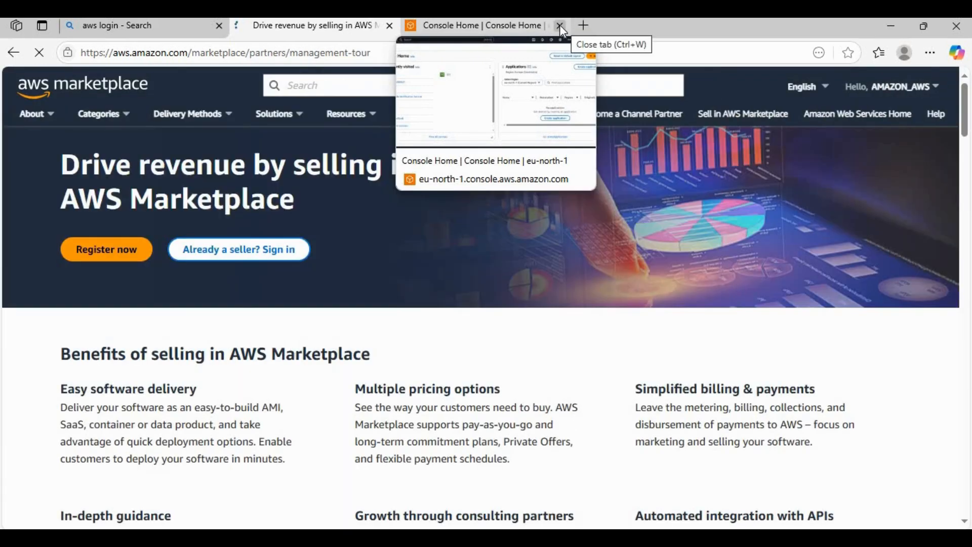
click(449, 24)
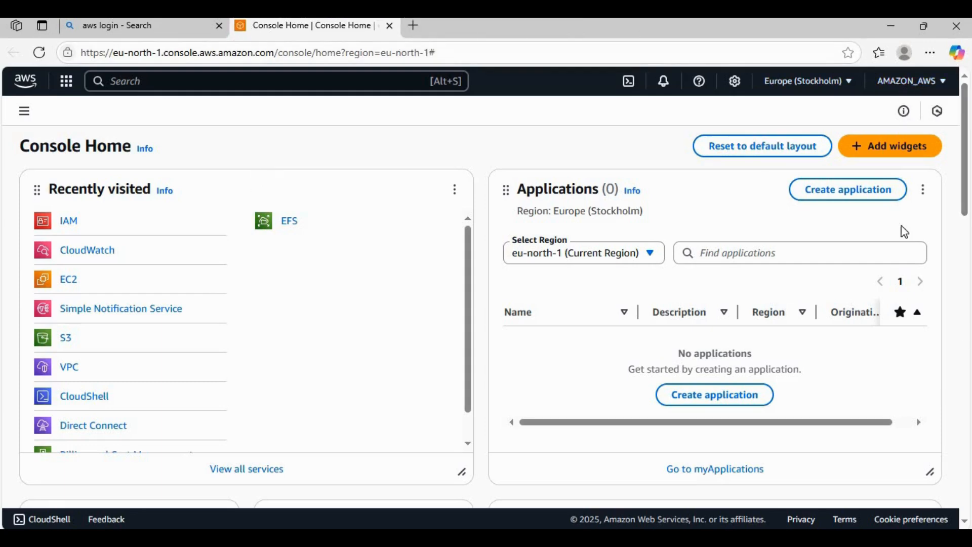
Step: View the account options and the available regions, and switch the console region to Ohio (us-east-2)
click(939, 93)
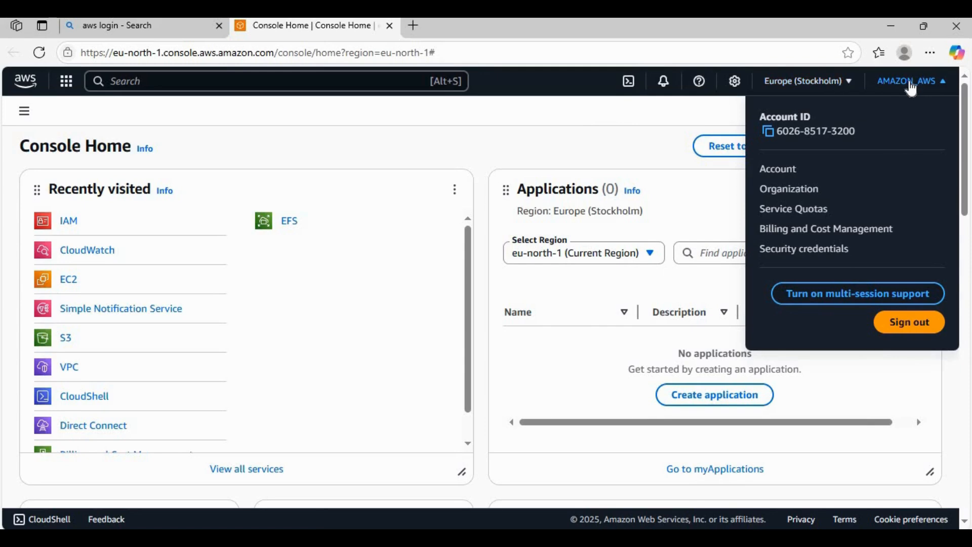
click(846, 83)
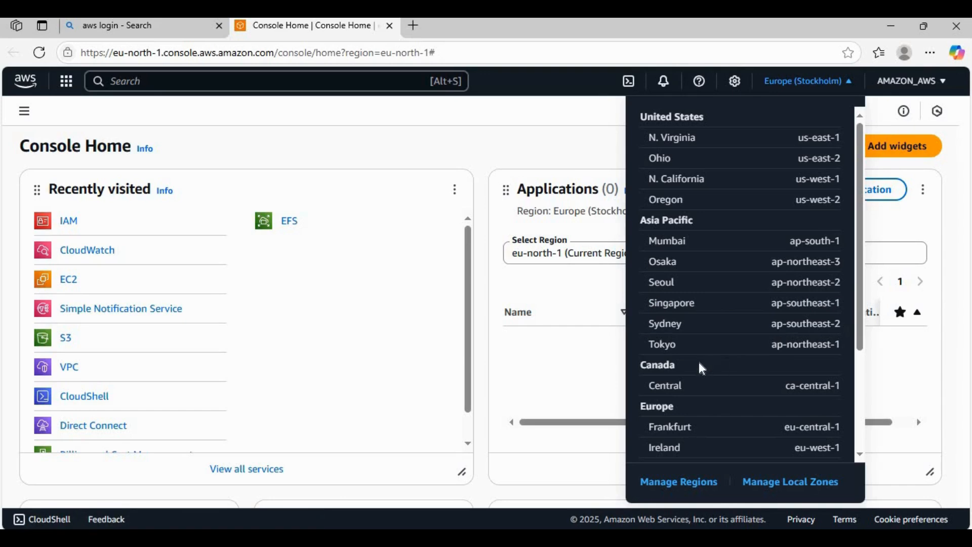
scroll(699, 365, down, 3)
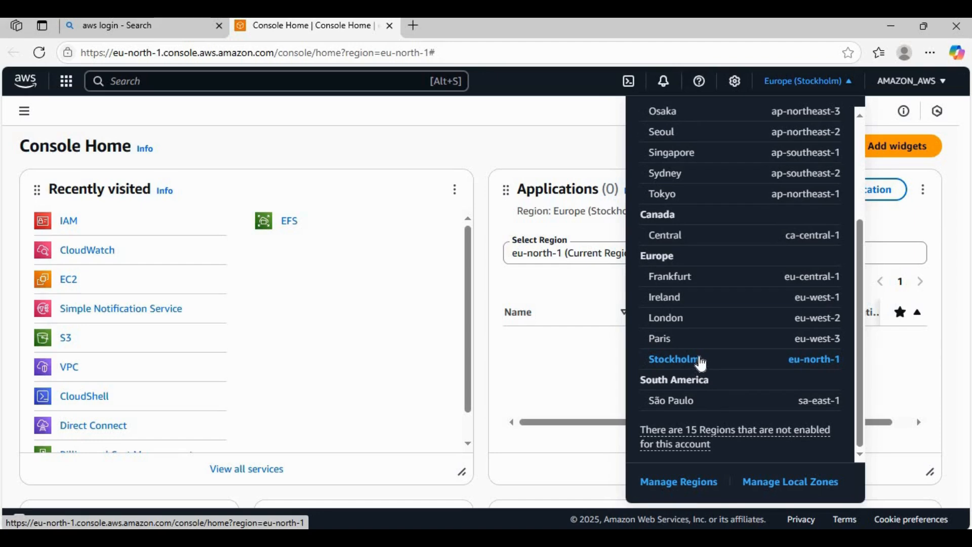
scroll(702, 364, up, 3)
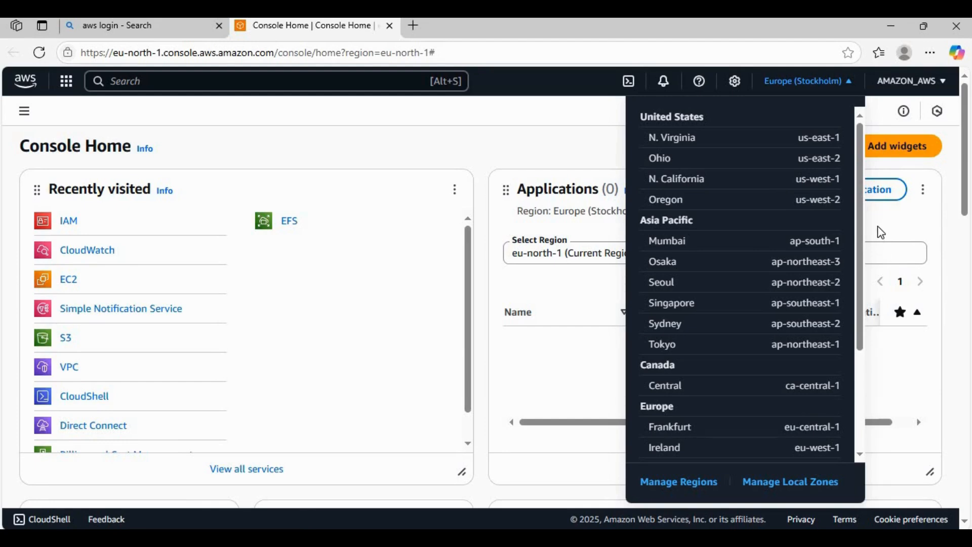
click(664, 161)
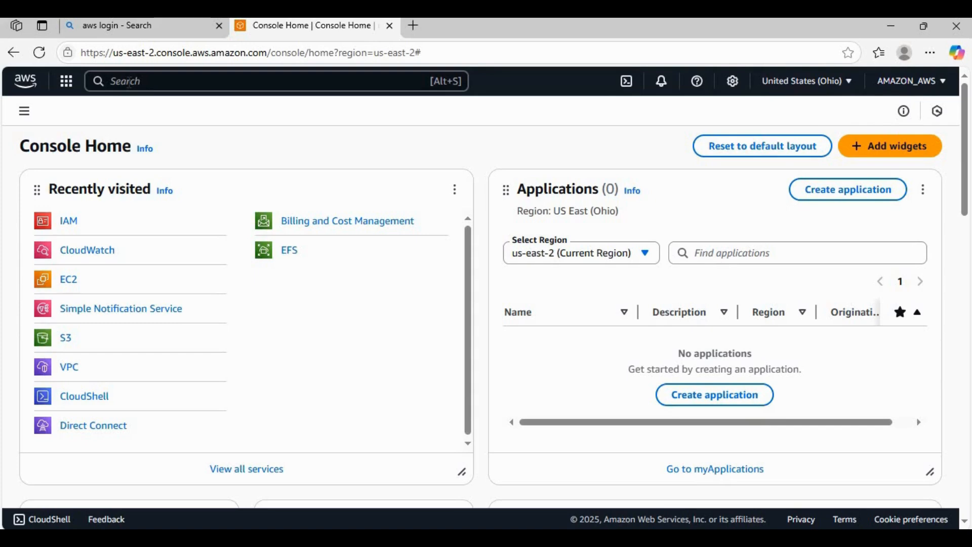
Step: Search the console services for "ec2" and open the EC2 dashboard
click(129, 83)
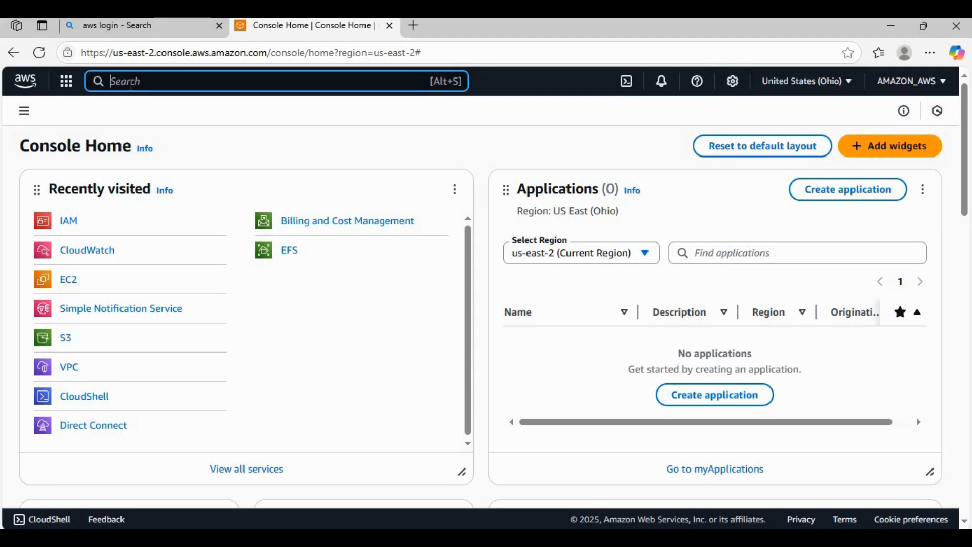
text(ec2)
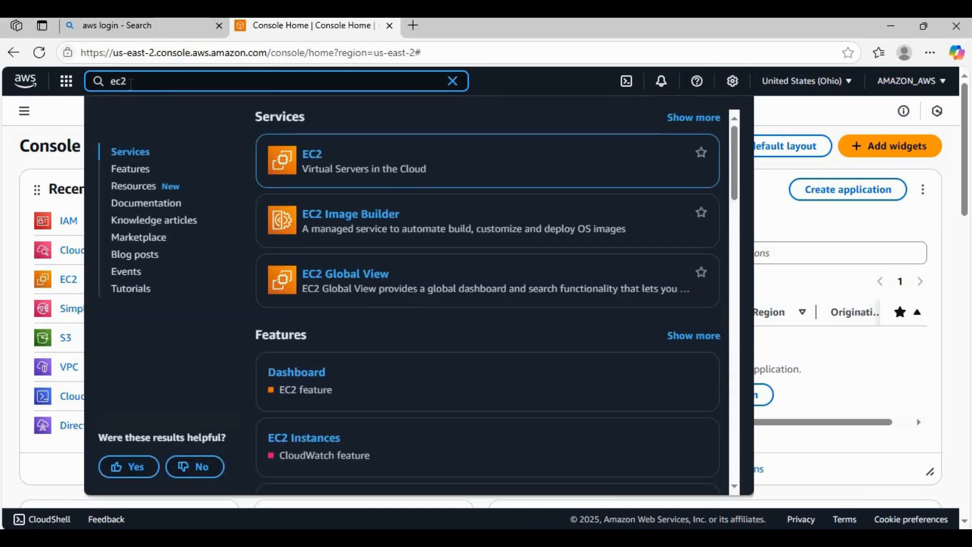
mouse_move(311, 156)
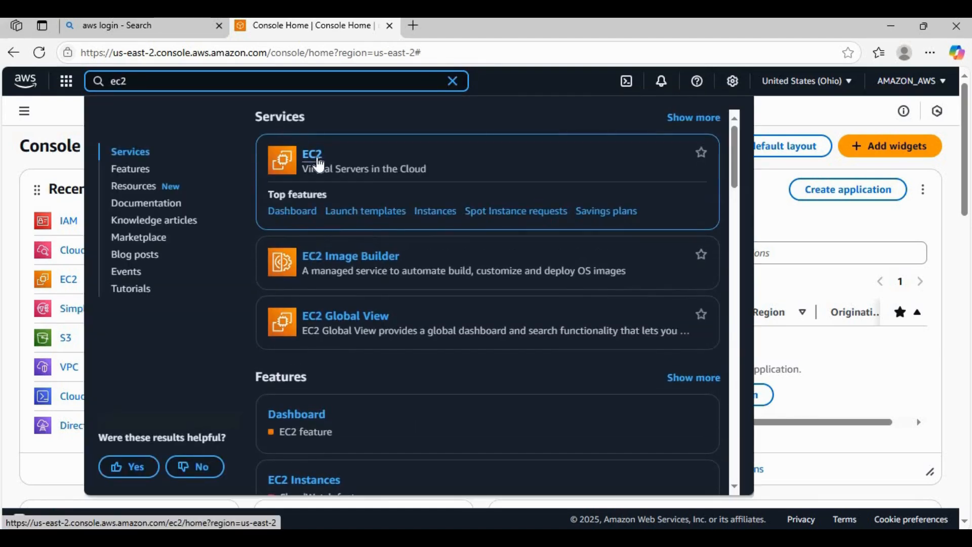
click(317, 157)
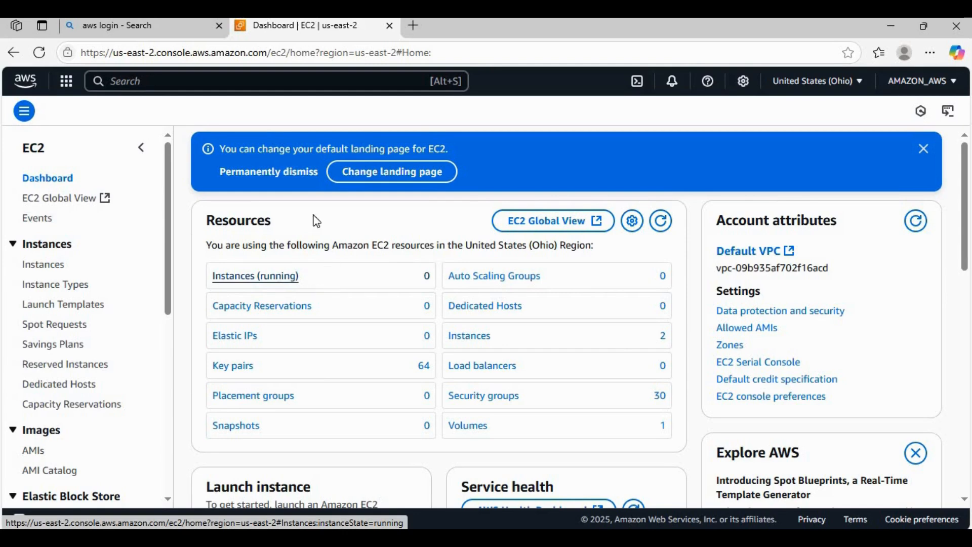
Step: Start launching a new instance from the running instances list and name it "instance1"
click(245, 279)
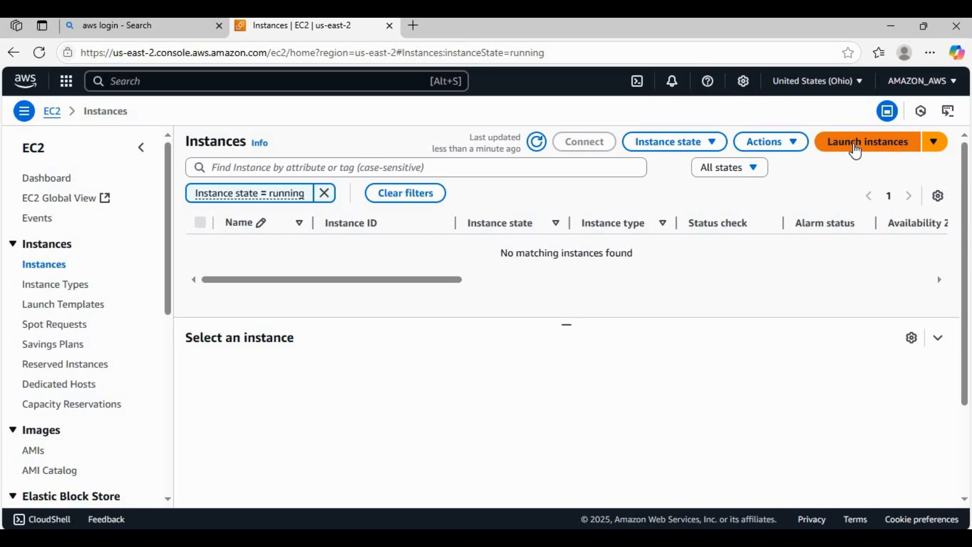
click(856, 151)
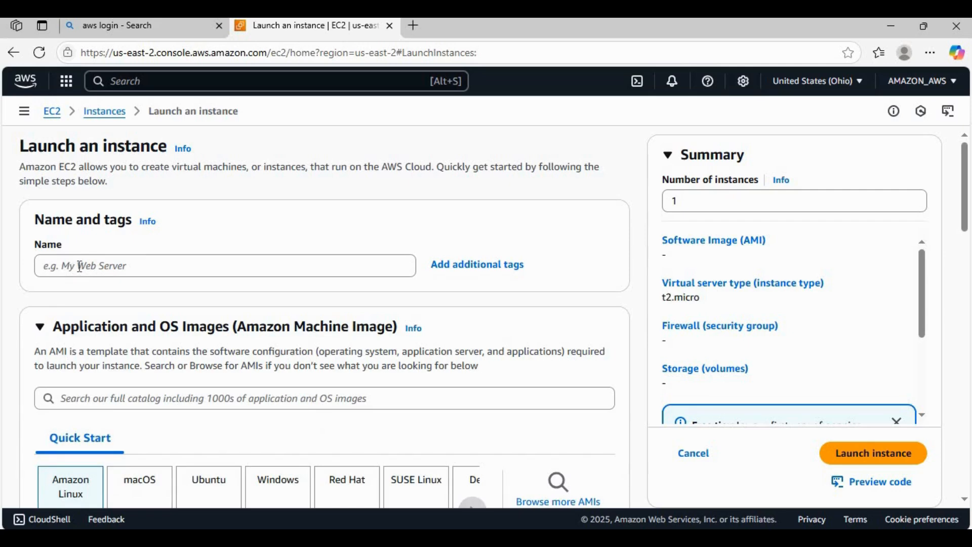
click(78, 264)
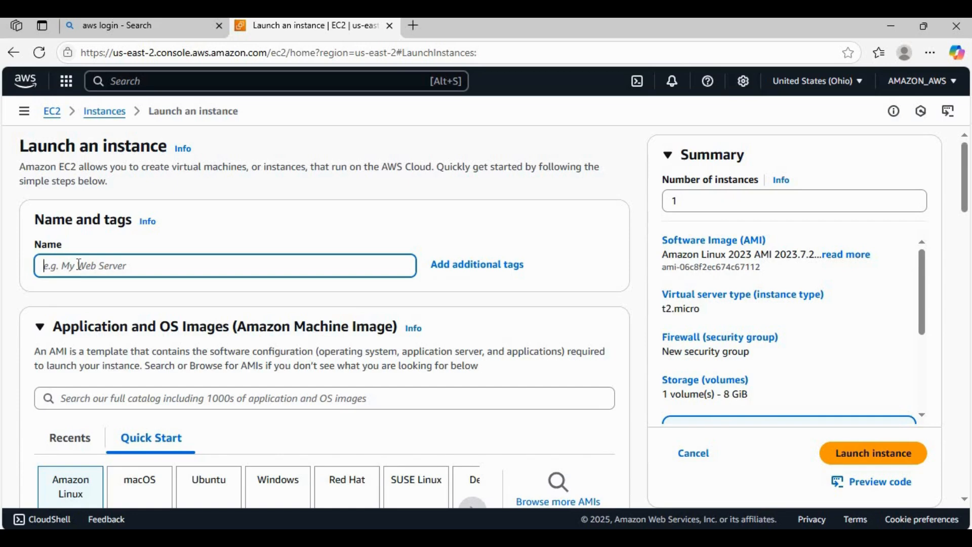
text(instance)
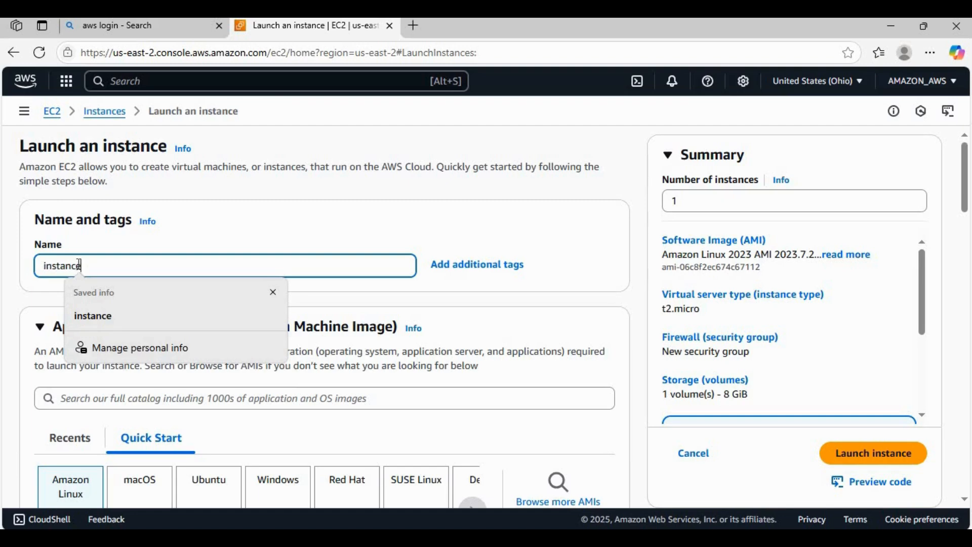
text(1)
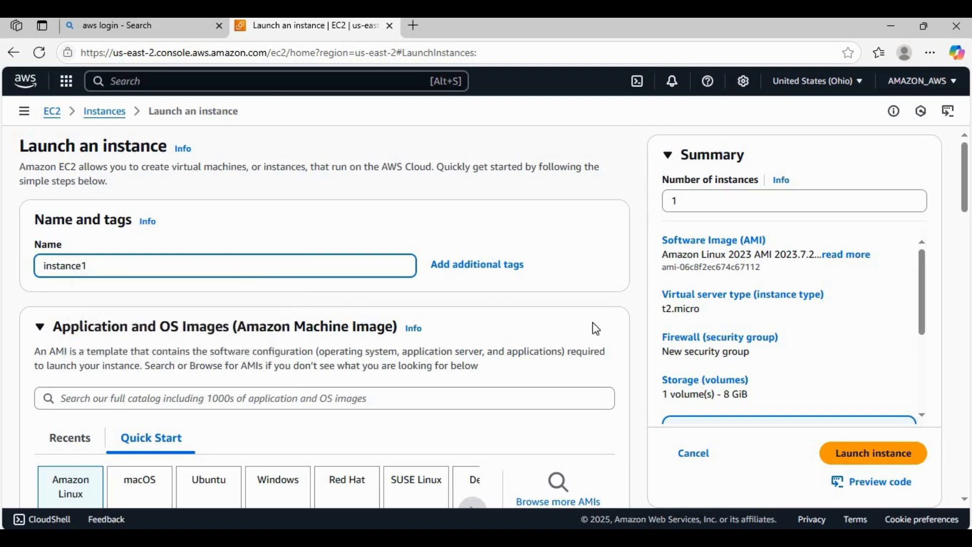
Step: Choose Windows as the instance's operating system with the Microsoft Windows Server 2022 Base AMI
scroll(590, 327, down, 3)
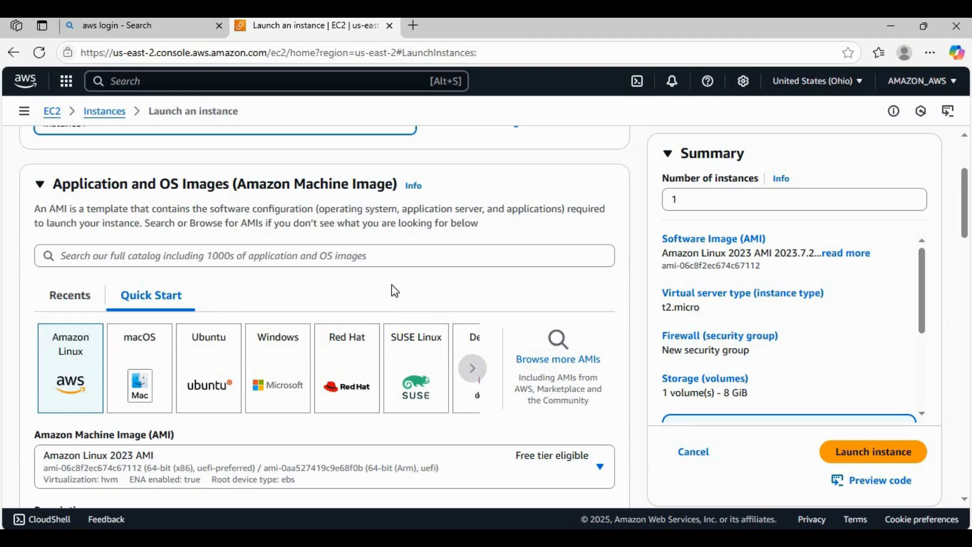
click(284, 364)
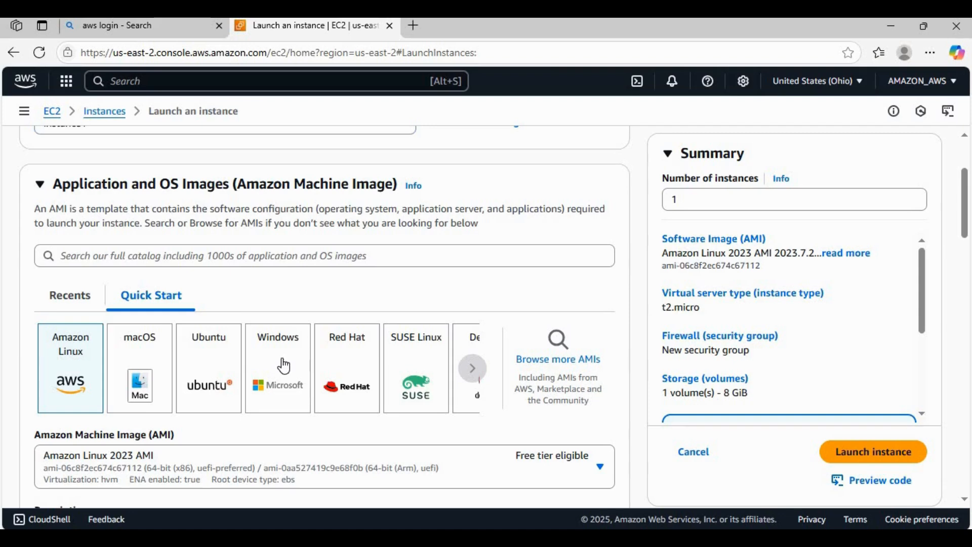
click(279, 366)
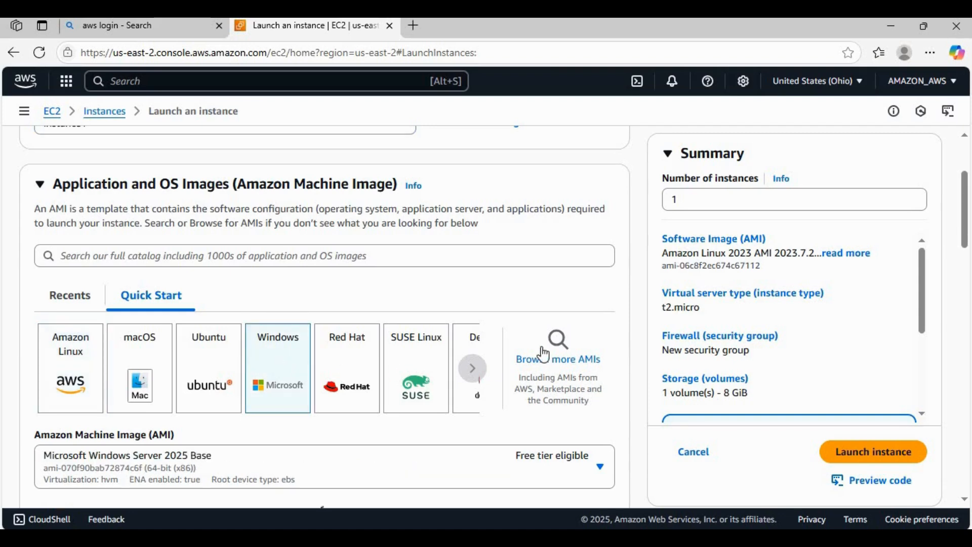
scroll(553, 320, down, 1)
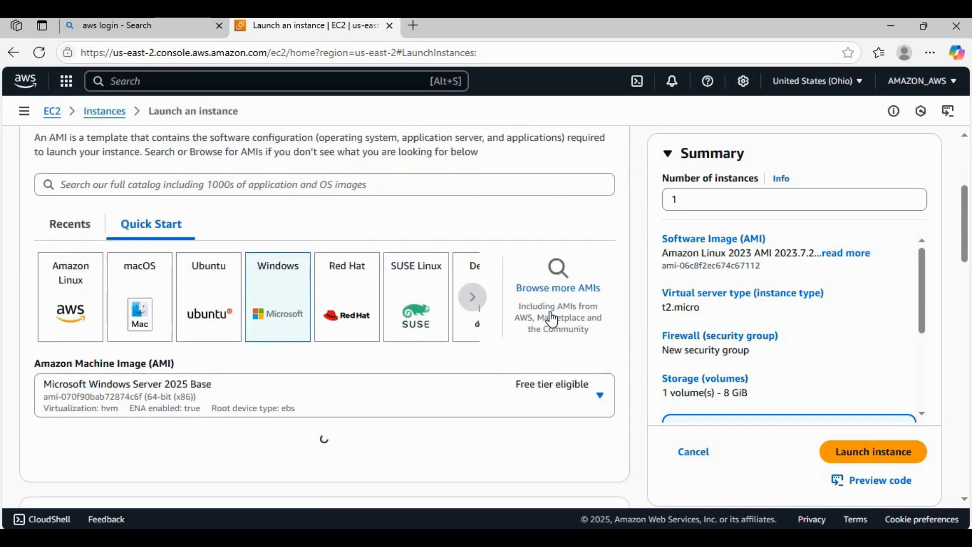
scroll(553, 320, down, 1)
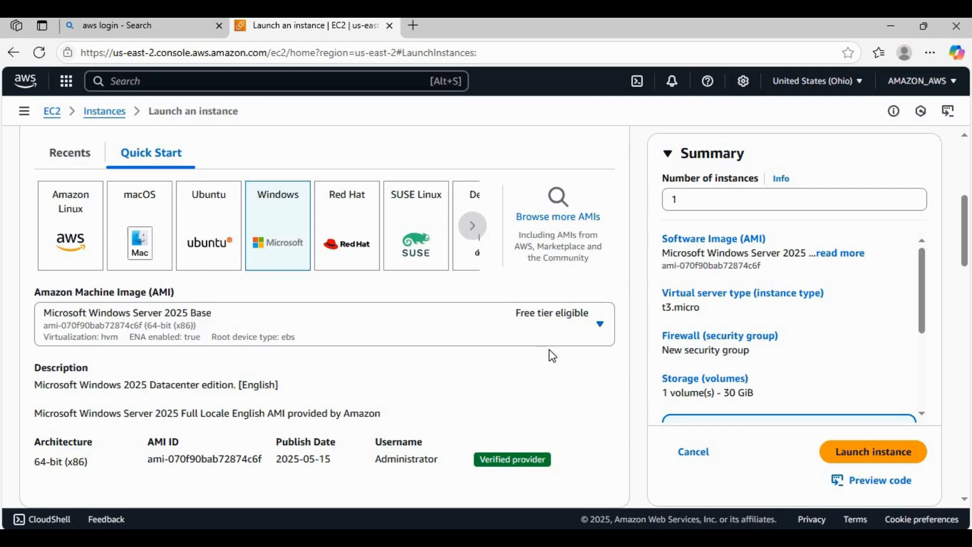
click(601, 326)
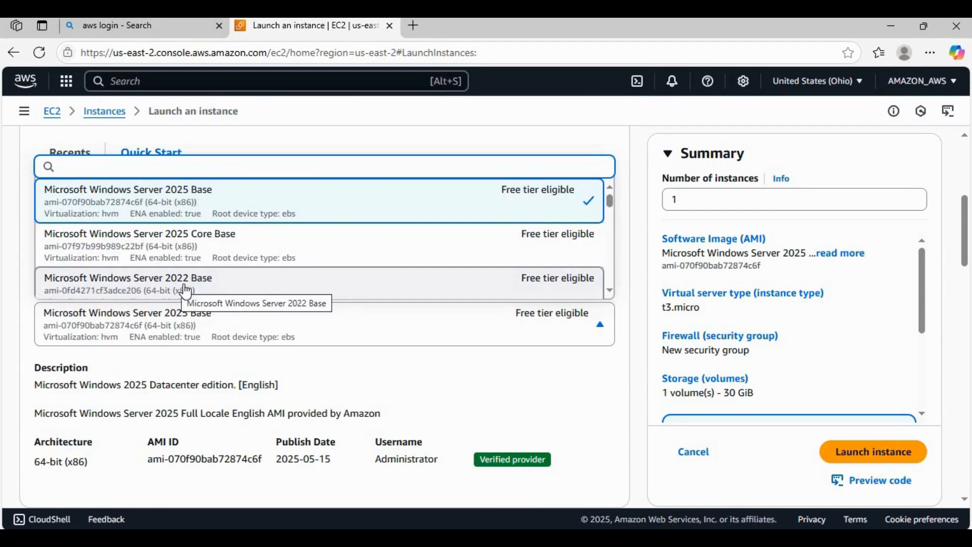
click(216, 288)
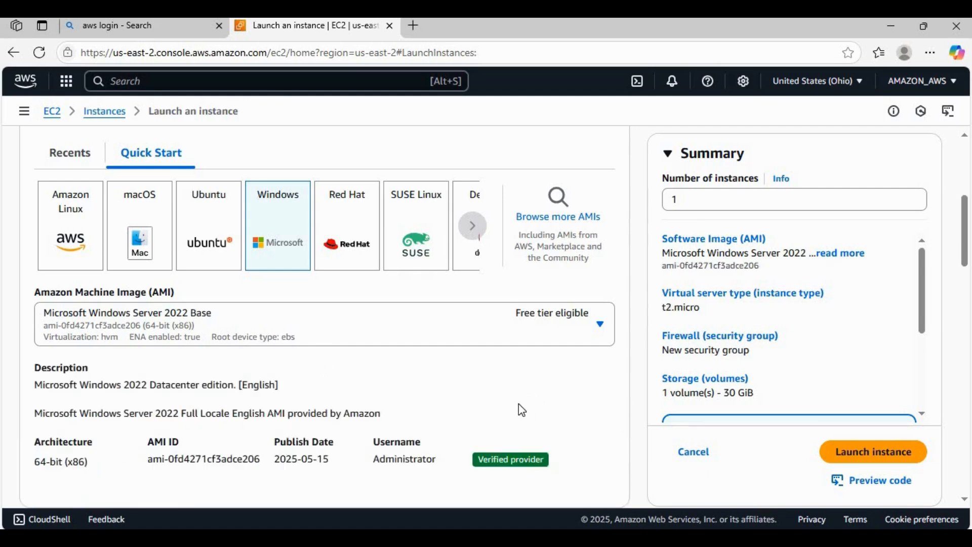
Step: Examine the selected AMI's architecture, username, publish date, AMI ID and description
scroll(523, 410, down, 3)
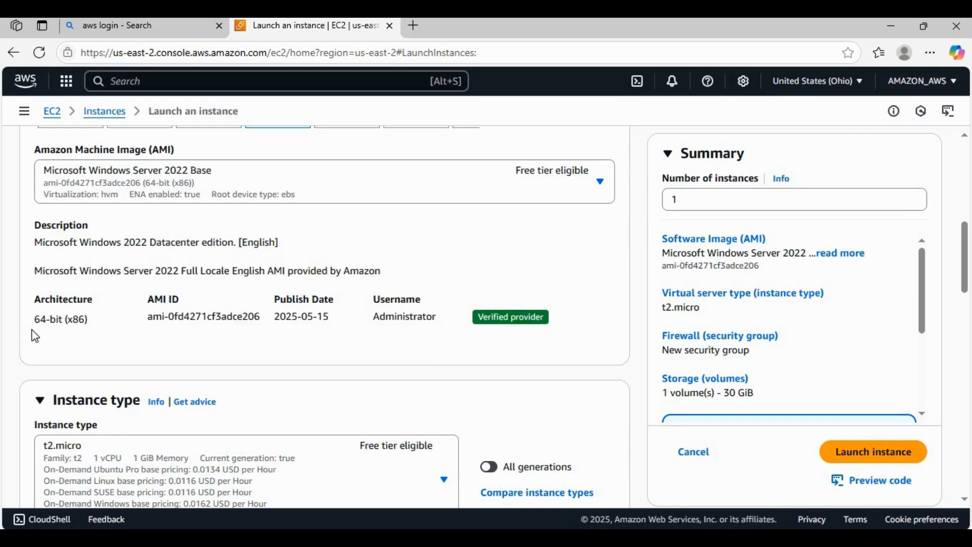
drag(34, 318, 93, 320)
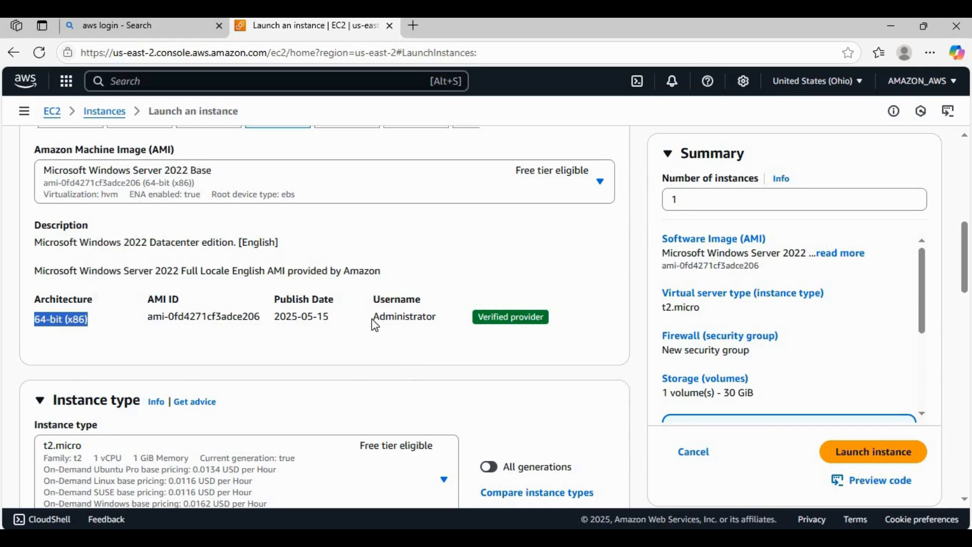
drag(375, 325, 442, 327)
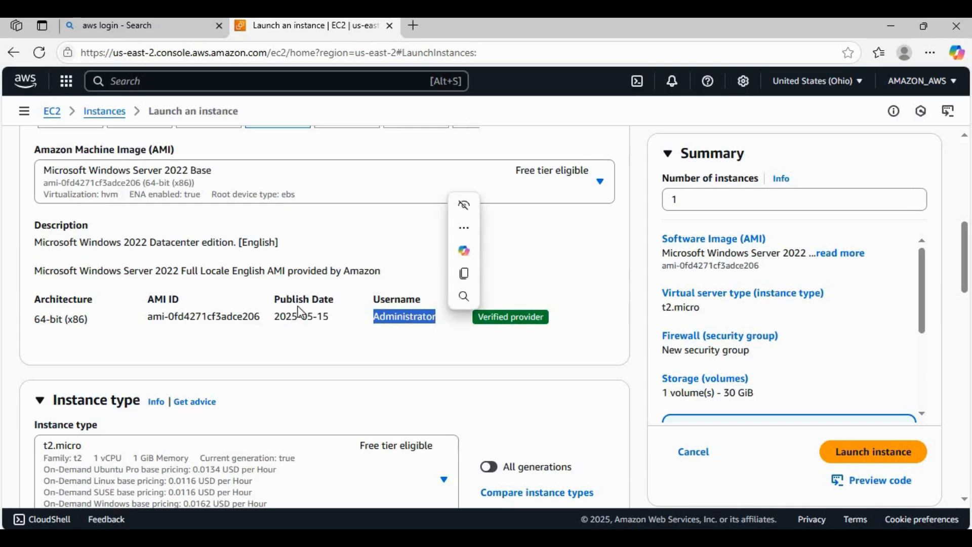
drag(346, 320, 274, 319)
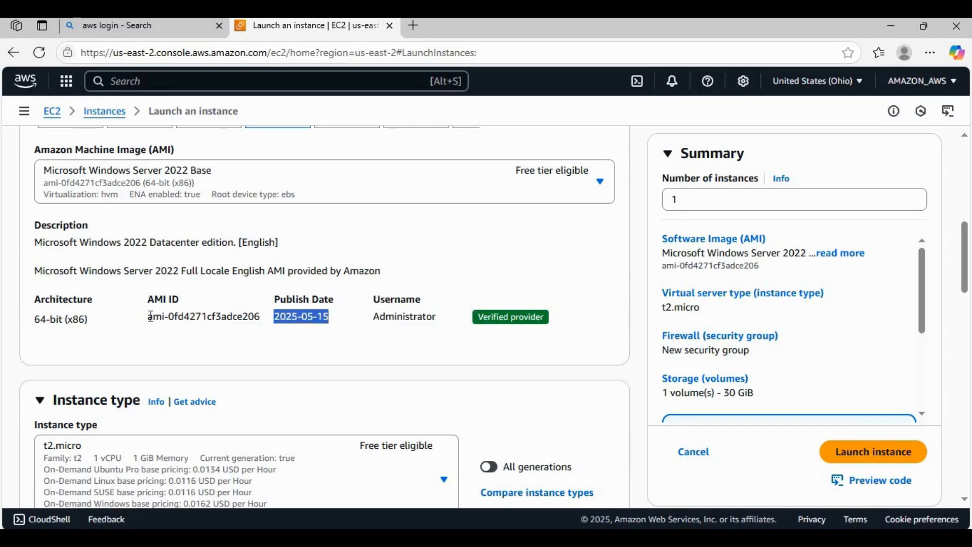
drag(147, 317, 277, 316)
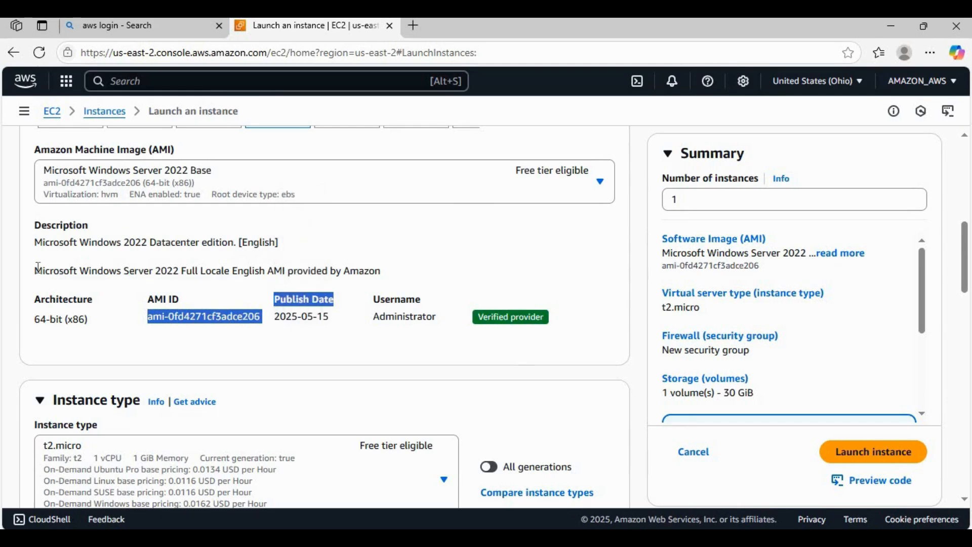
drag(34, 243, 295, 248)
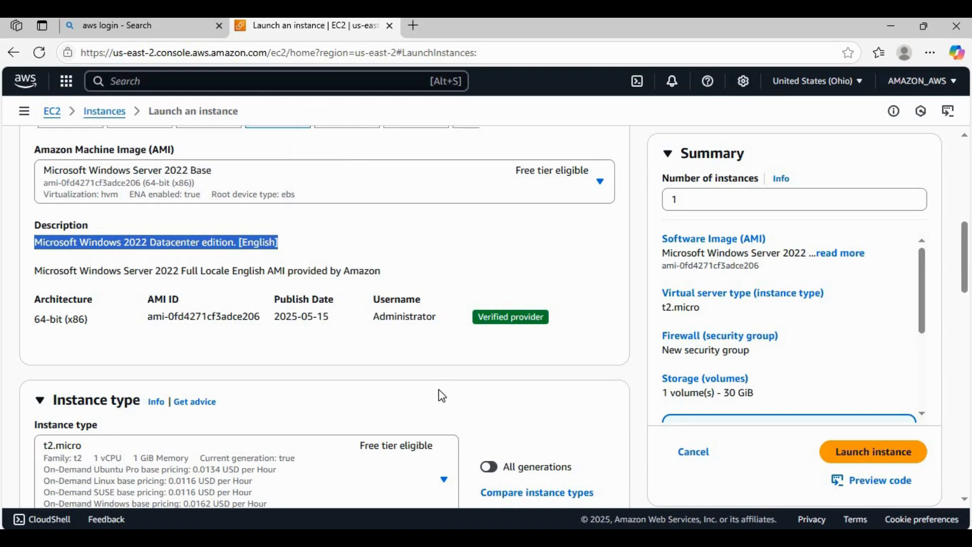
Step: Review the instance type options and choose the free-tier-eligible t2.micro
scroll(442, 396, down, 1)
scroll(441, 395, down, 3)
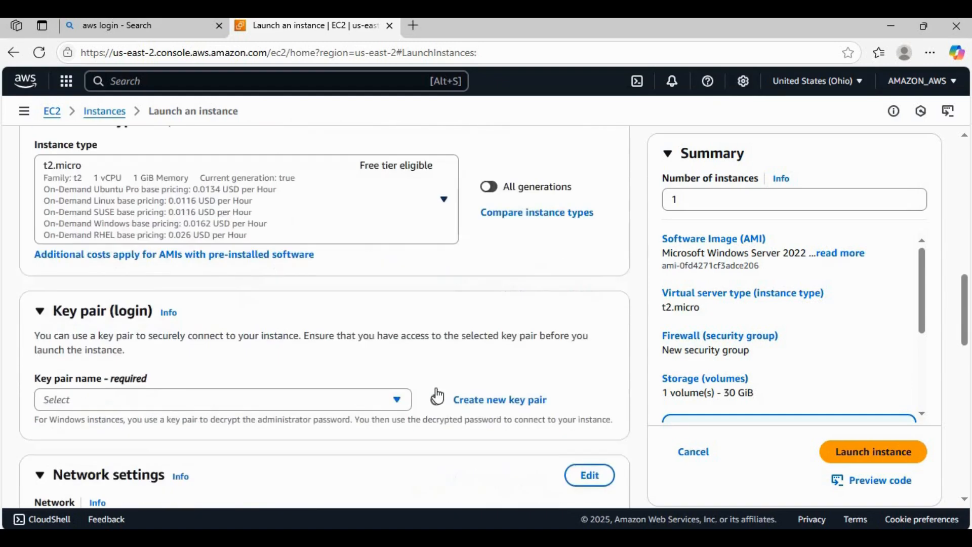
scroll(437, 396, up, 3)
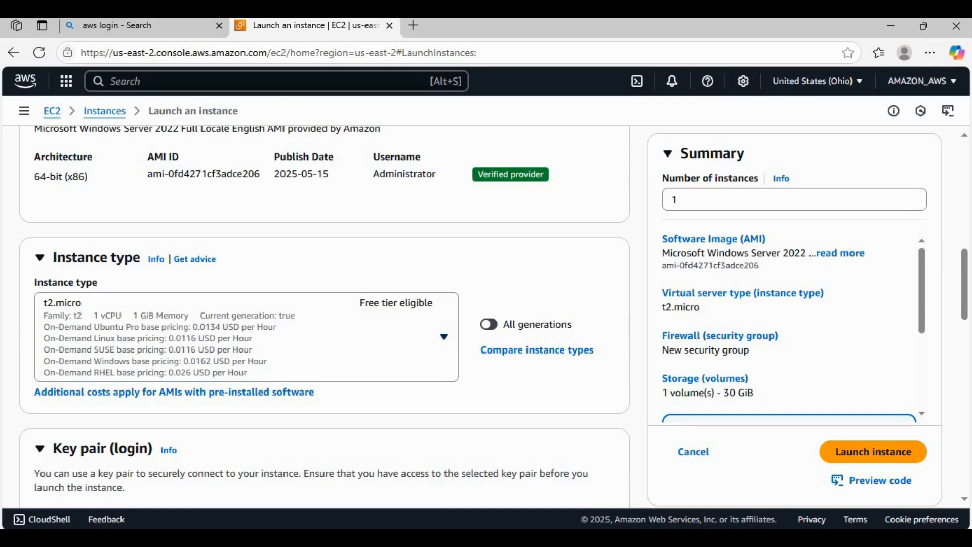
click(446, 340)
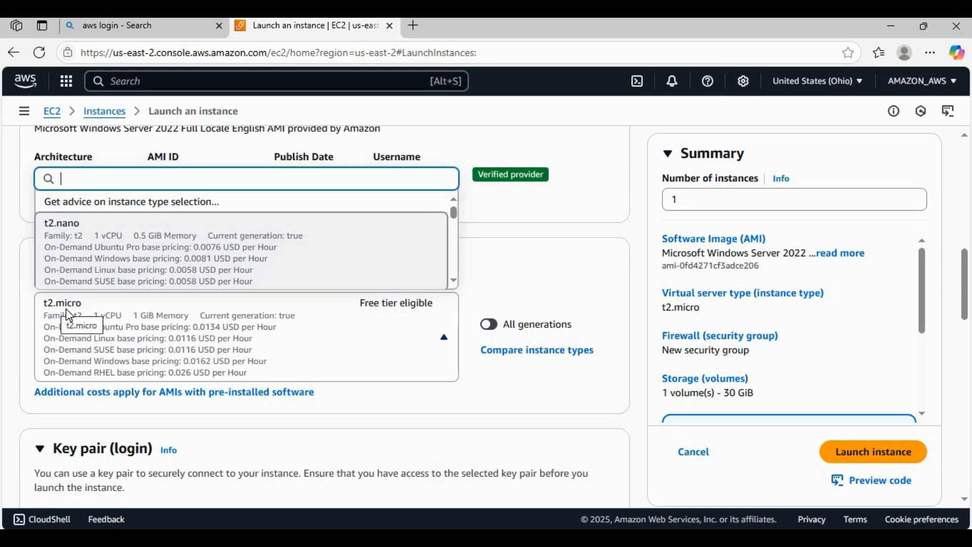
click(167, 332)
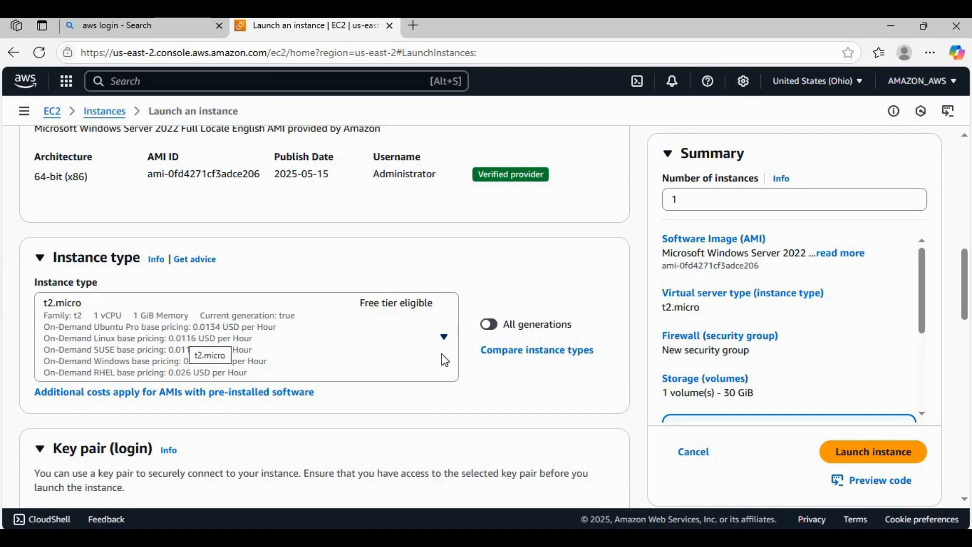
scroll(574, 375, down, 4)
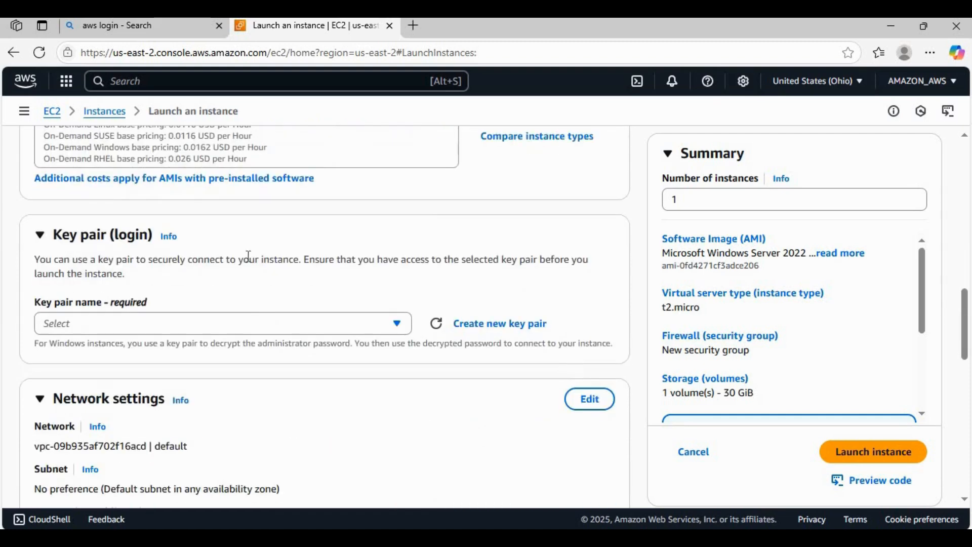
Step: Create a key pair named "instkey1" for the instance, keeping the RSA type and .pem private key format
scroll(200, 191, up, 2)
scroll(200, 191, up, 2)
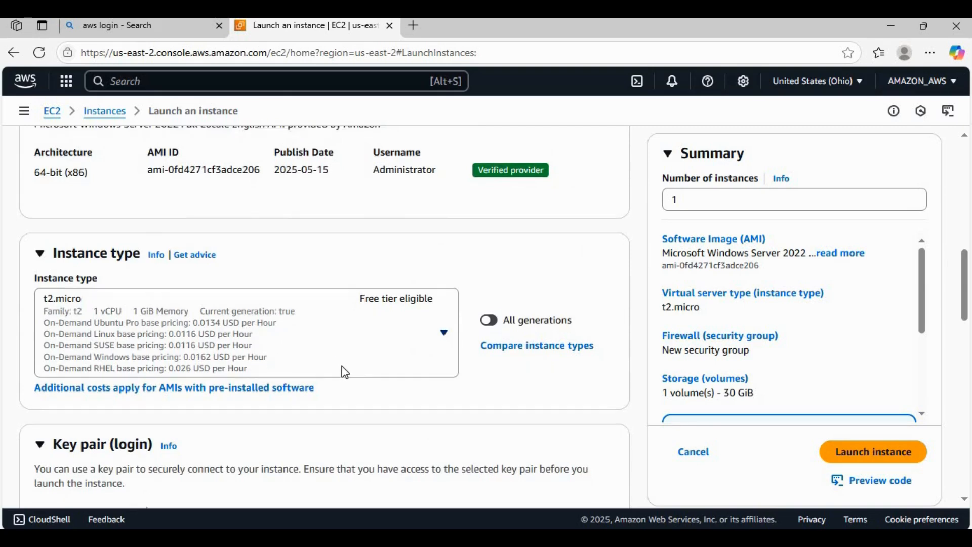
scroll(342, 371, down, 5)
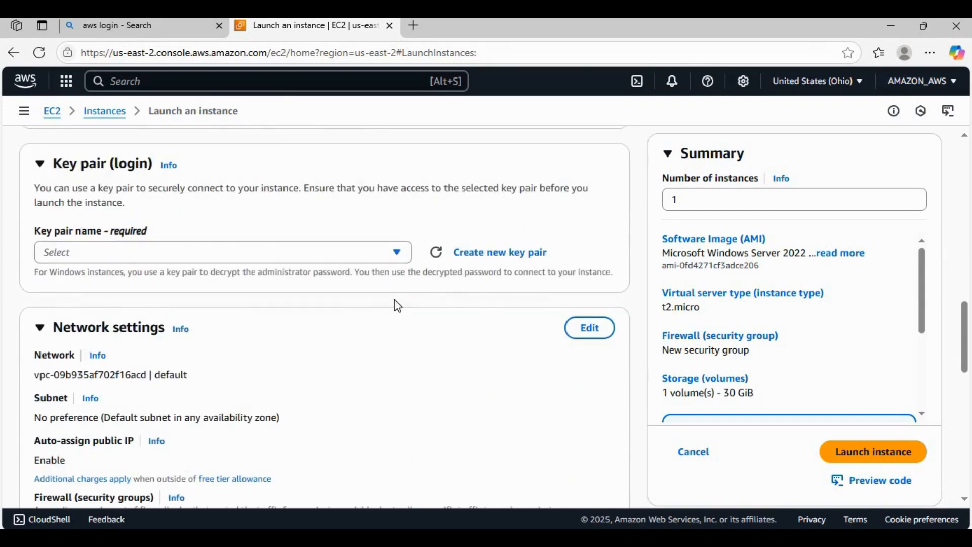
click(490, 258)
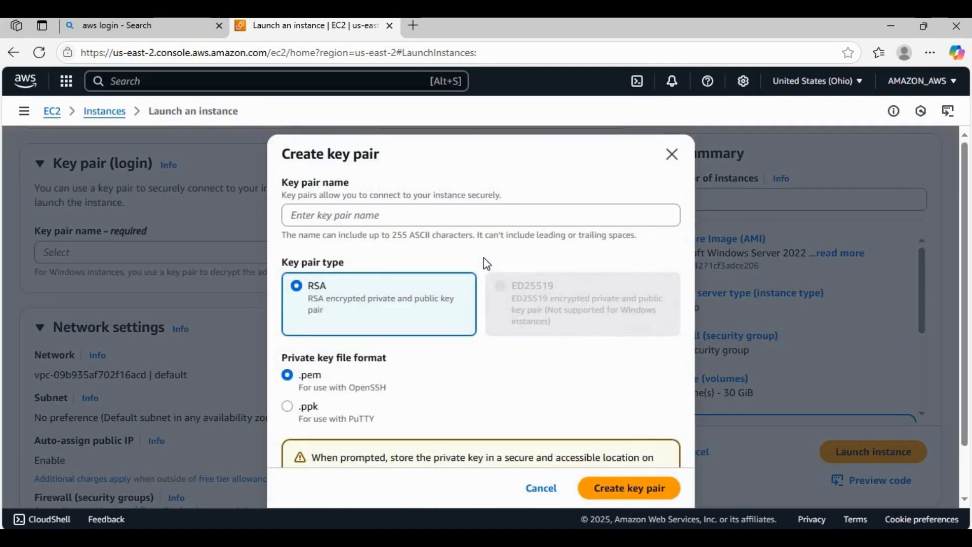
click(329, 213)
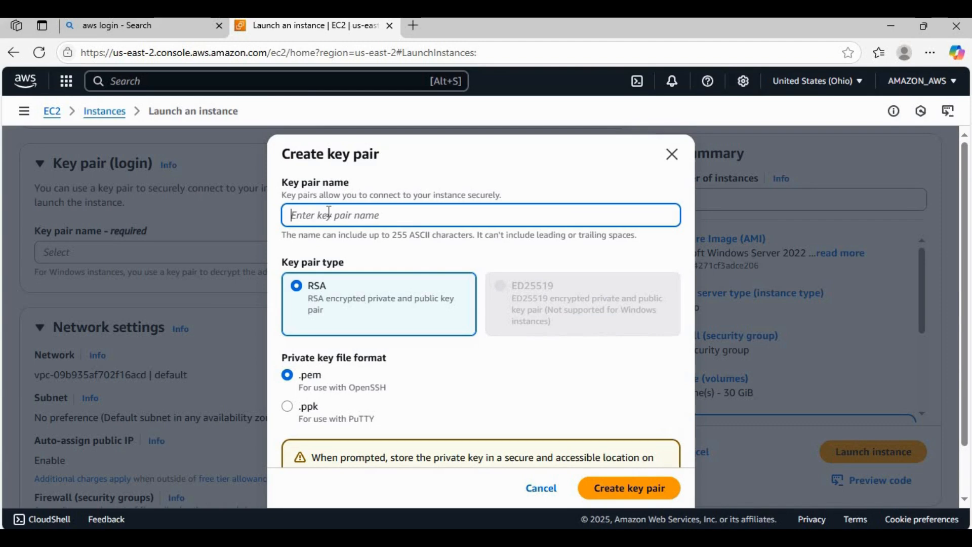
text(inst)
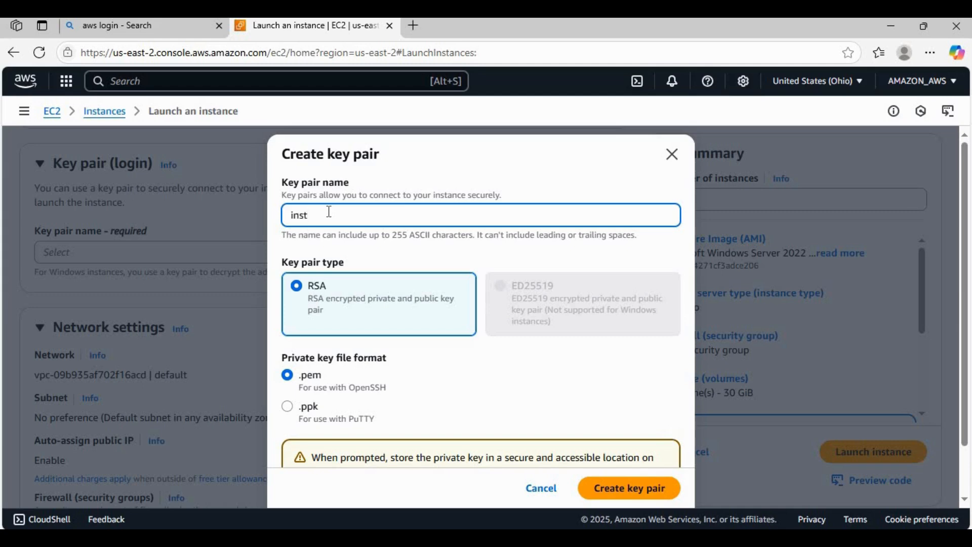
text(key1)
click(634, 495)
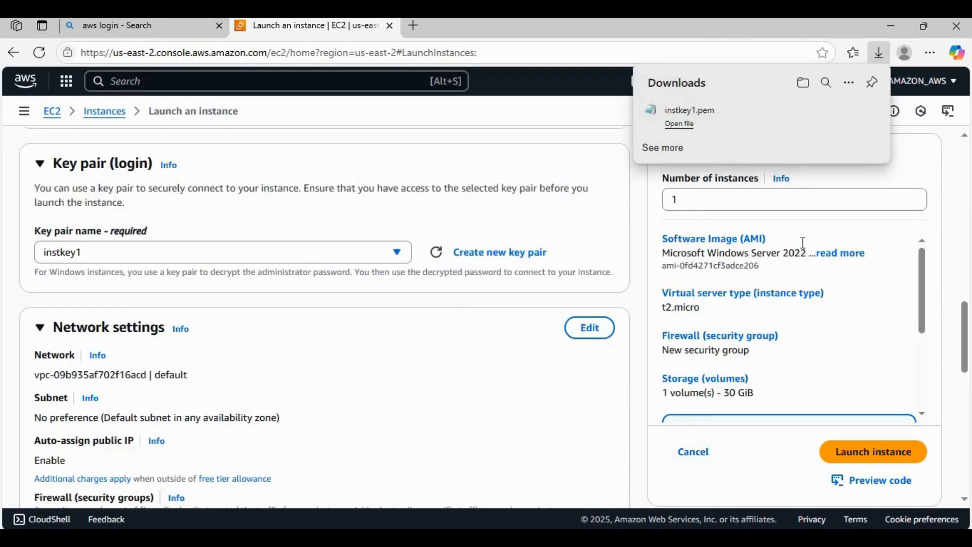
mouse_move(692, 131)
Step: Open the network settings for editing and review the VPC, subnet, public IP and inbound security group rule options
scroll(379, 357, down, 1)
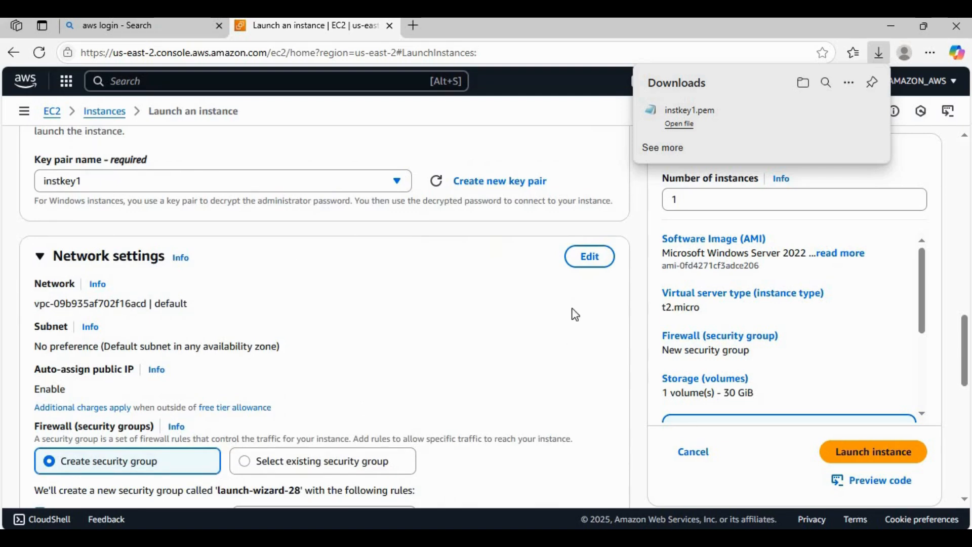
click(599, 267)
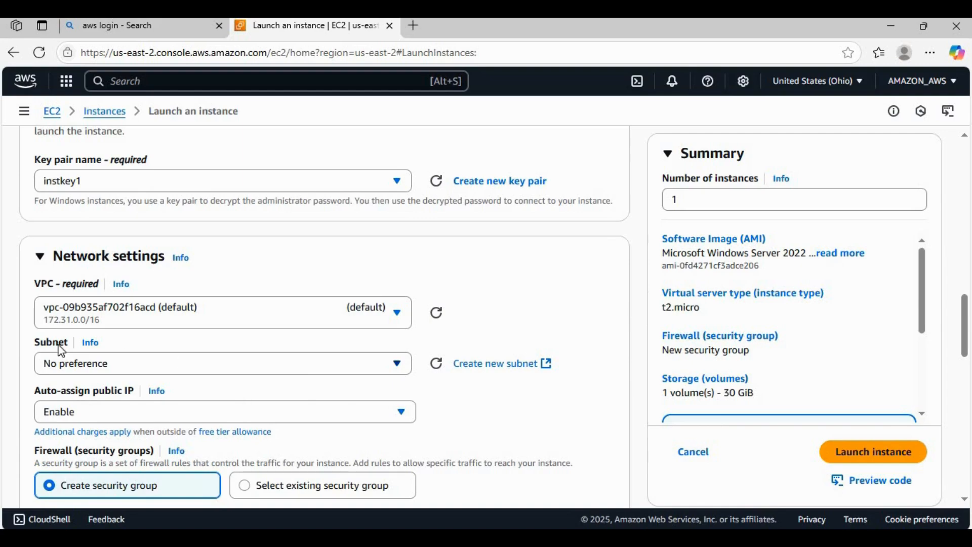
scroll(89, 408, down, 4)
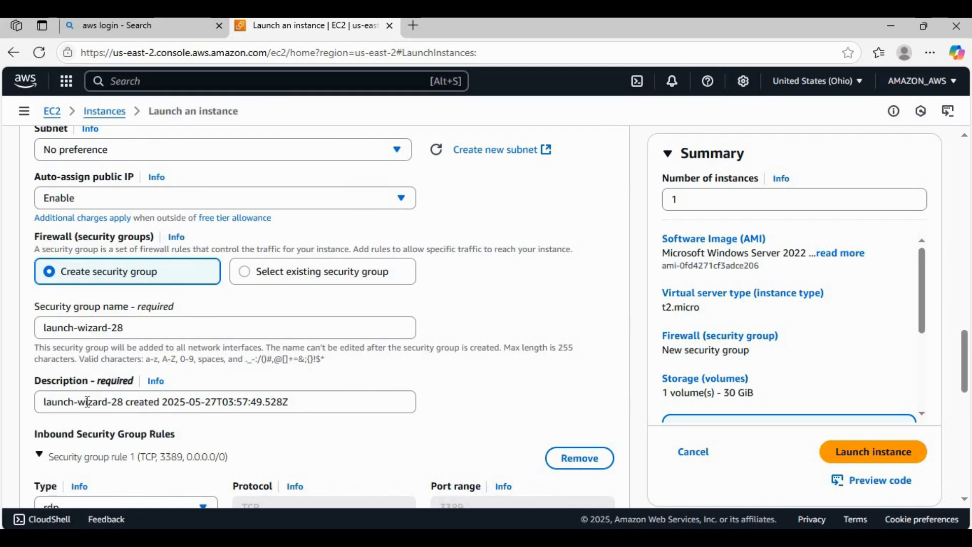
scroll(87, 402, down, 7)
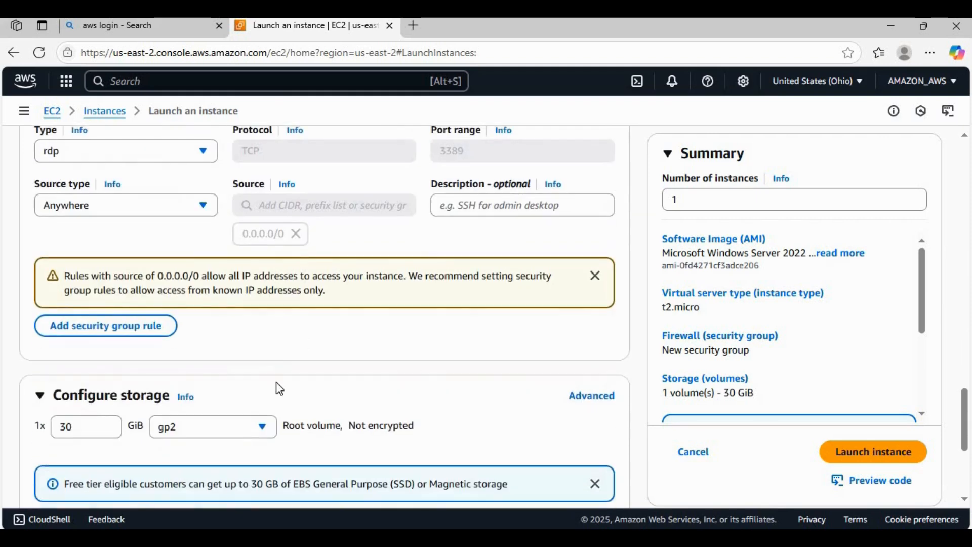
Step: Review the root volume types, keep the 30 GiB gp2 storage, and launch the instance
scroll(279, 388, down, 5)
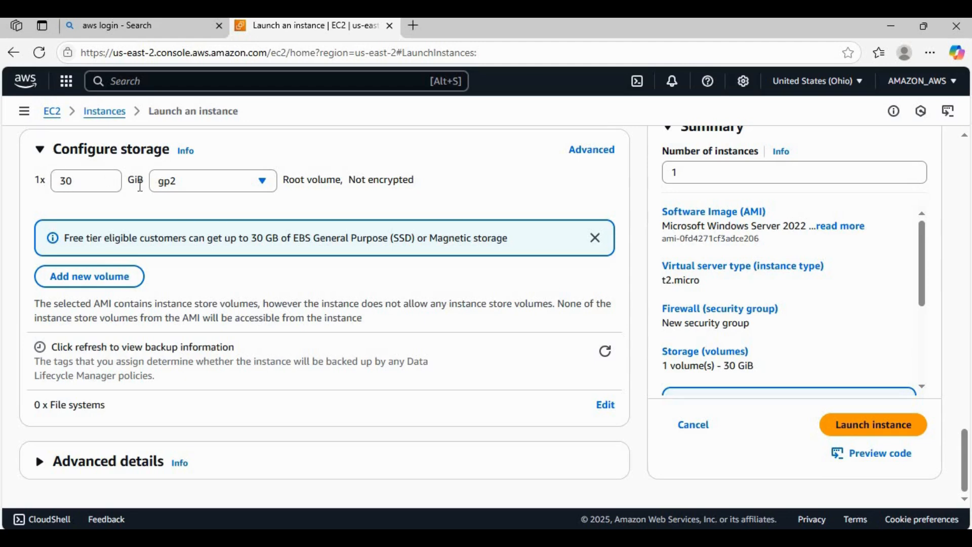
click(269, 189)
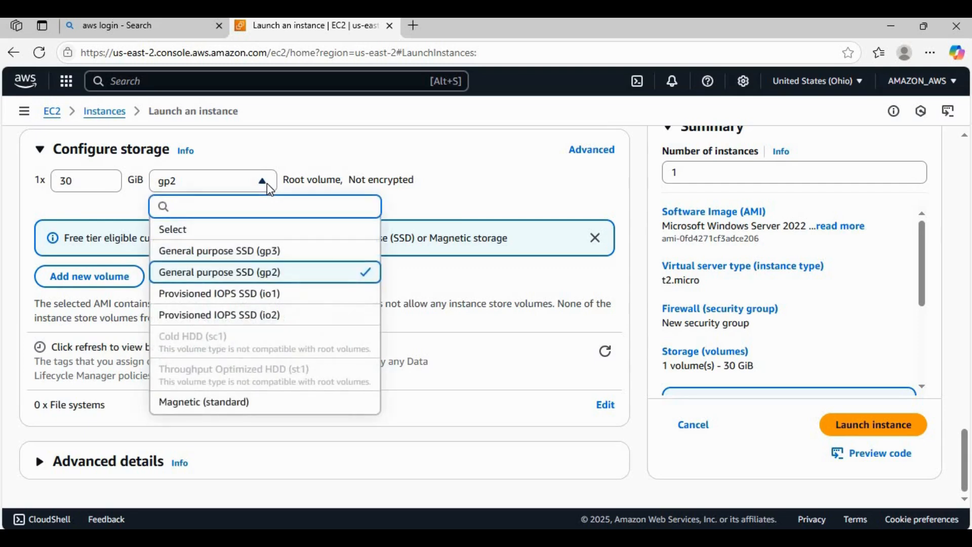
click(270, 189)
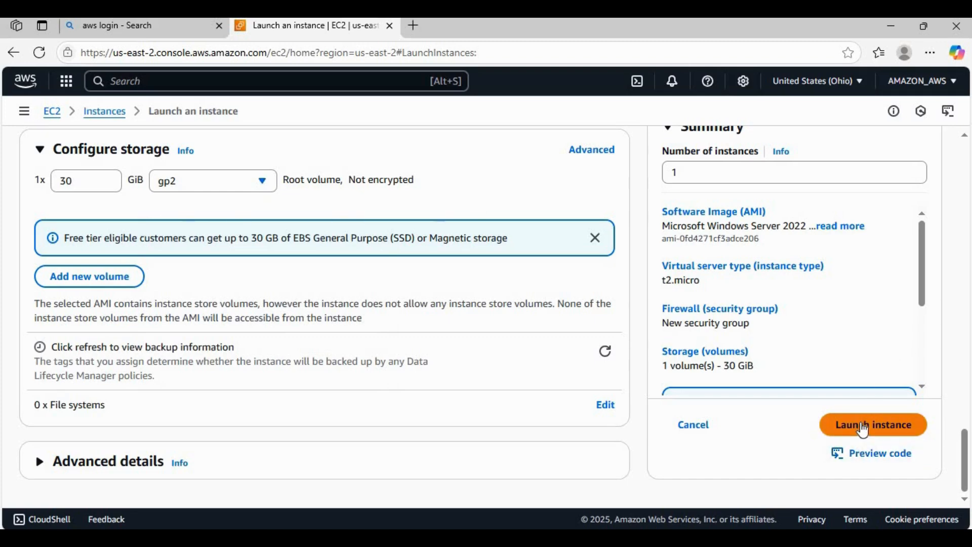
click(864, 430)
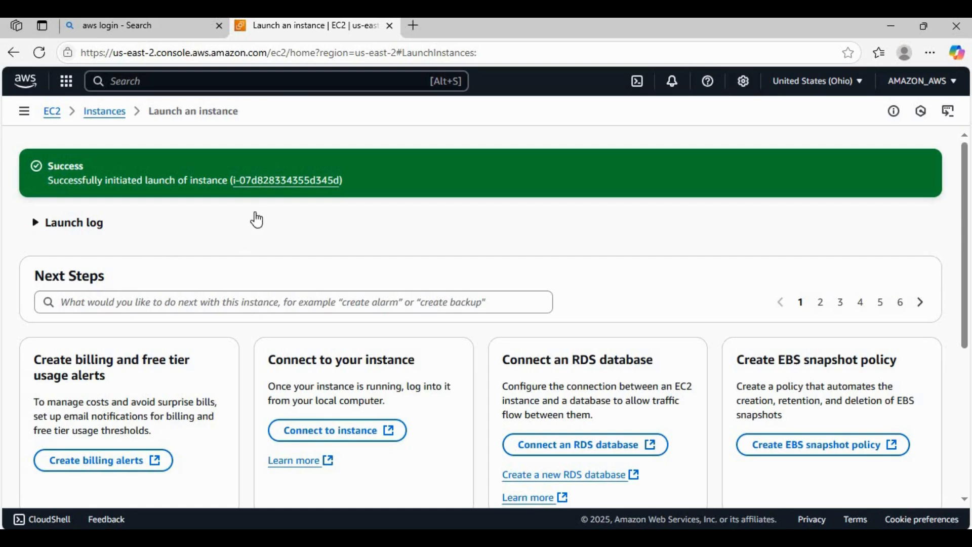
Step: Open the newly launched instance in the instances list, select instance1 and refresh the list
click(262, 181)
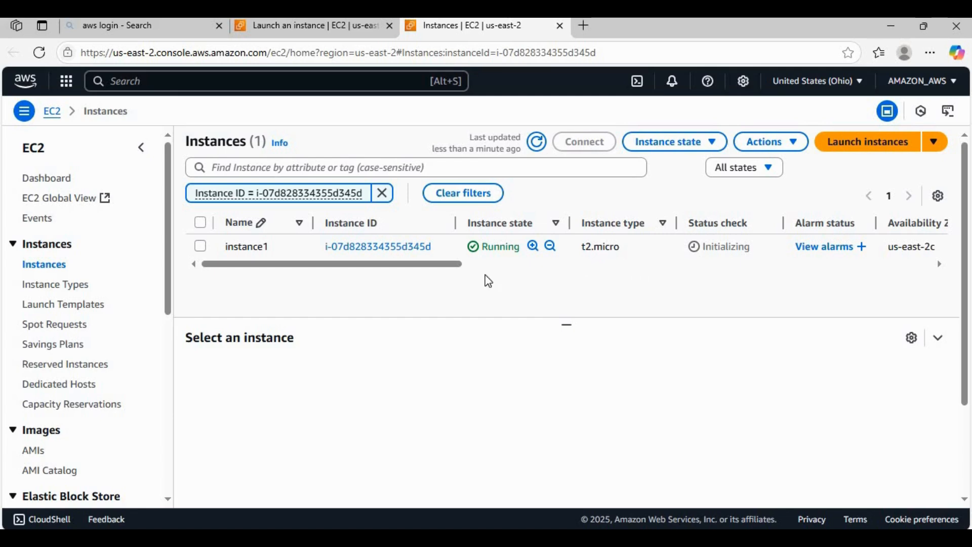
drag(458, 268, 555, 267)
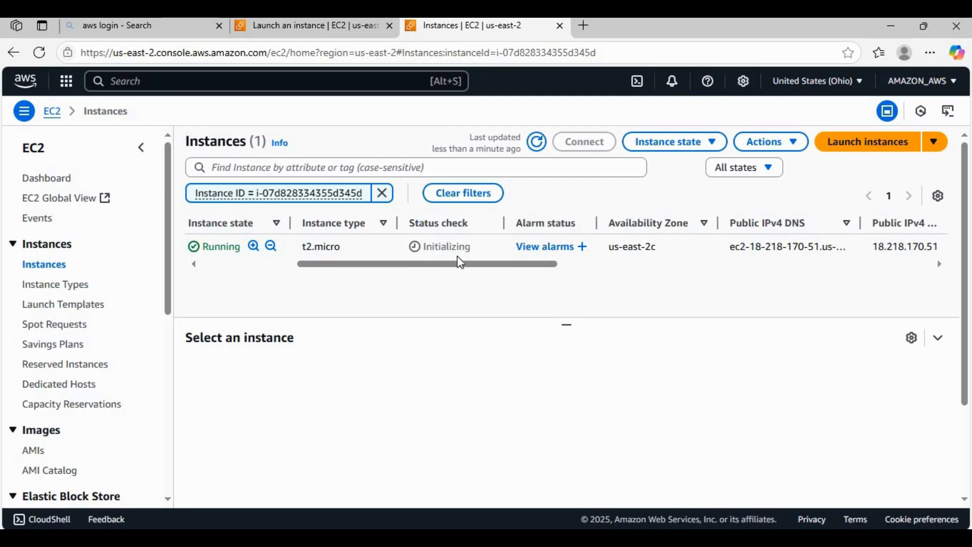
drag(473, 267, 297, 272)
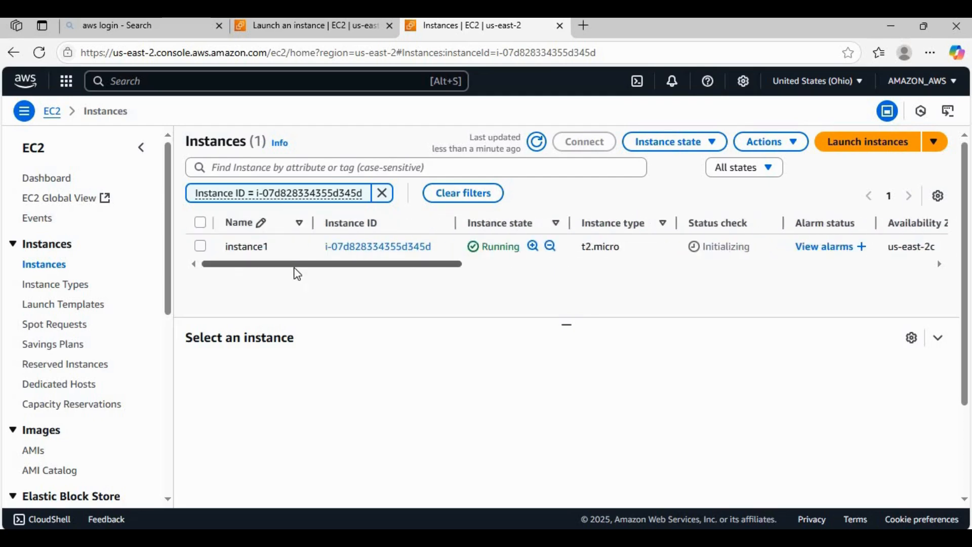
click(200, 246)
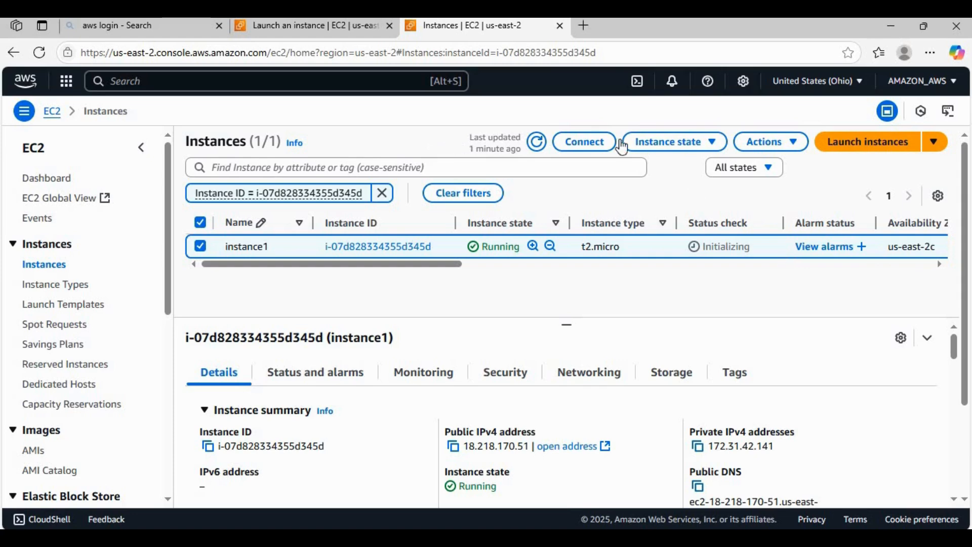
click(537, 148)
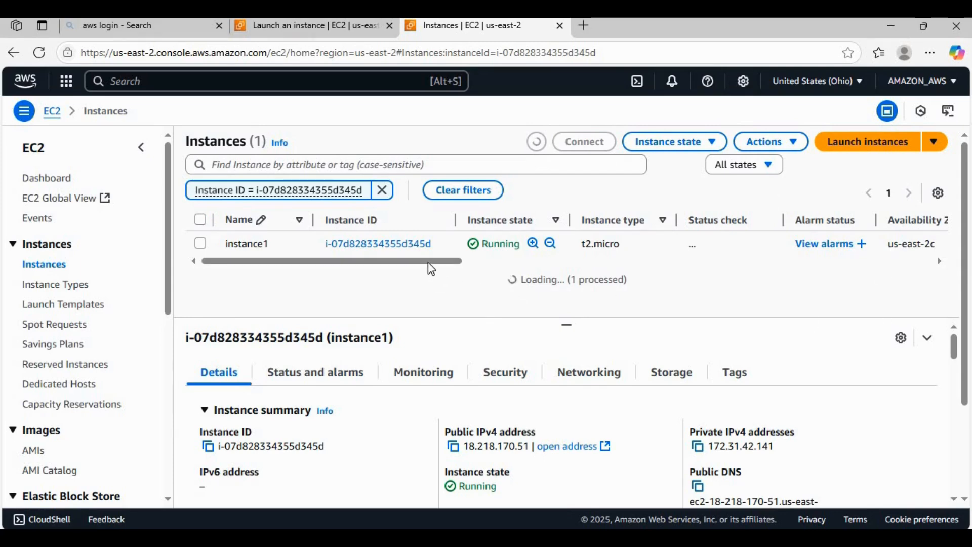
Step: Examine instance1's availability zone, public IPv4 DNS and public IPv4 address, and refresh its status check
scroll(557, 245, right, 5)
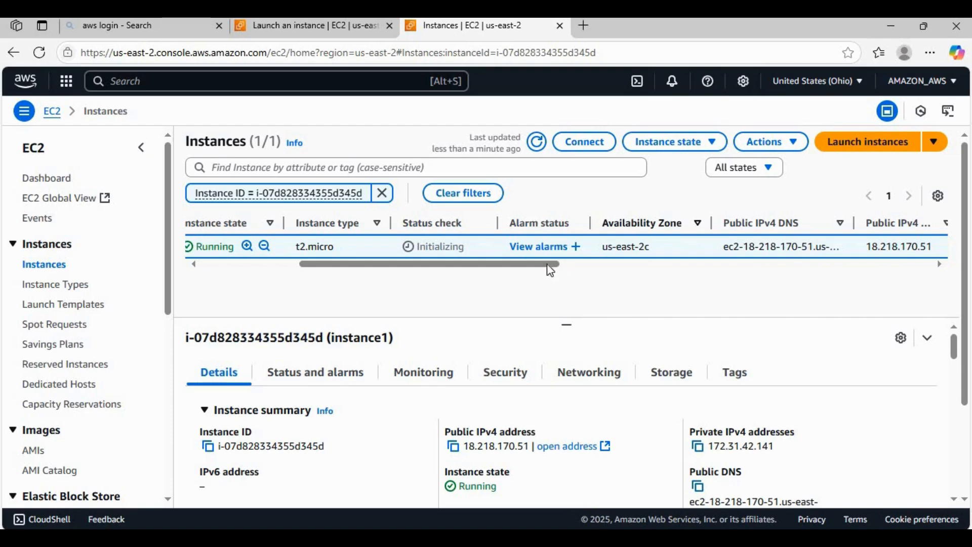
drag(530, 265, 618, 268)
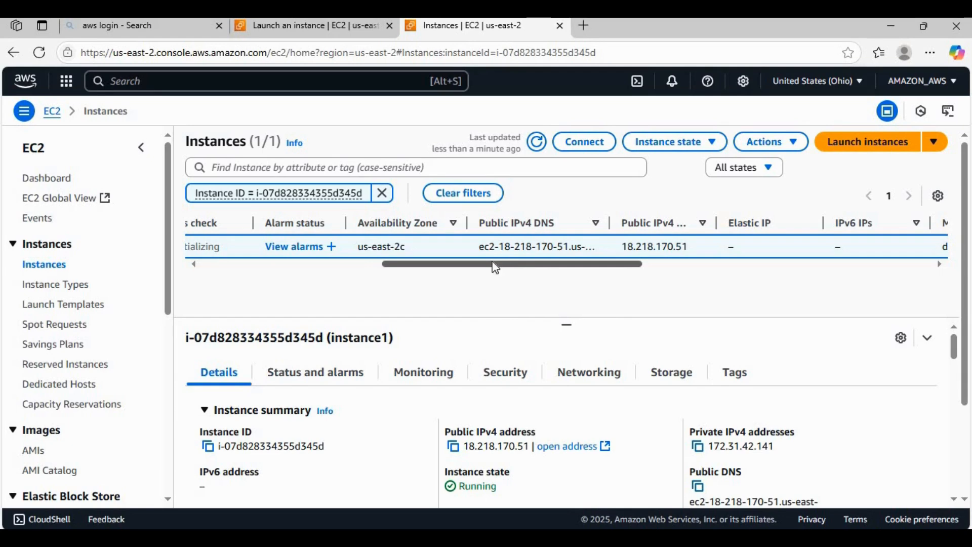
scroll(501, 265, right, 3)
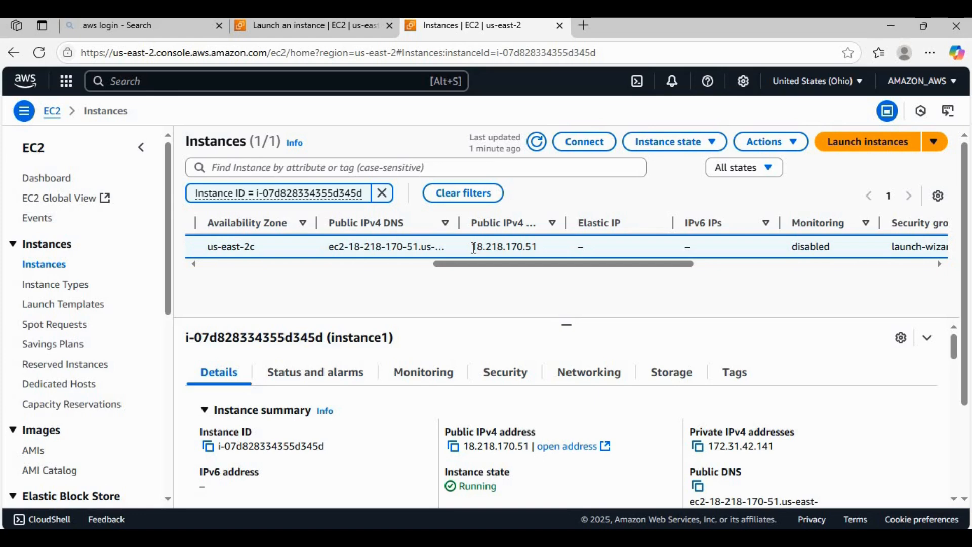
drag(512, 264, 216, 279)
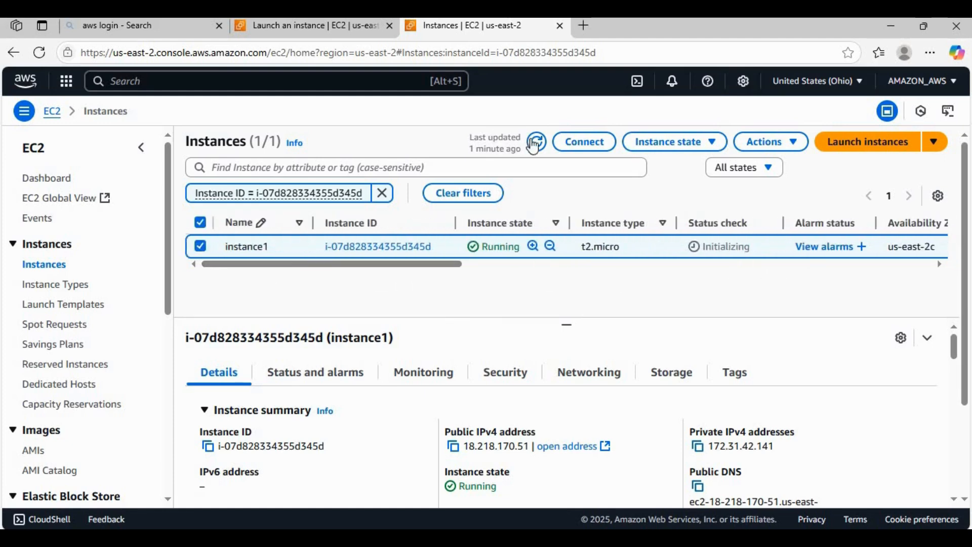
click(535, 145)
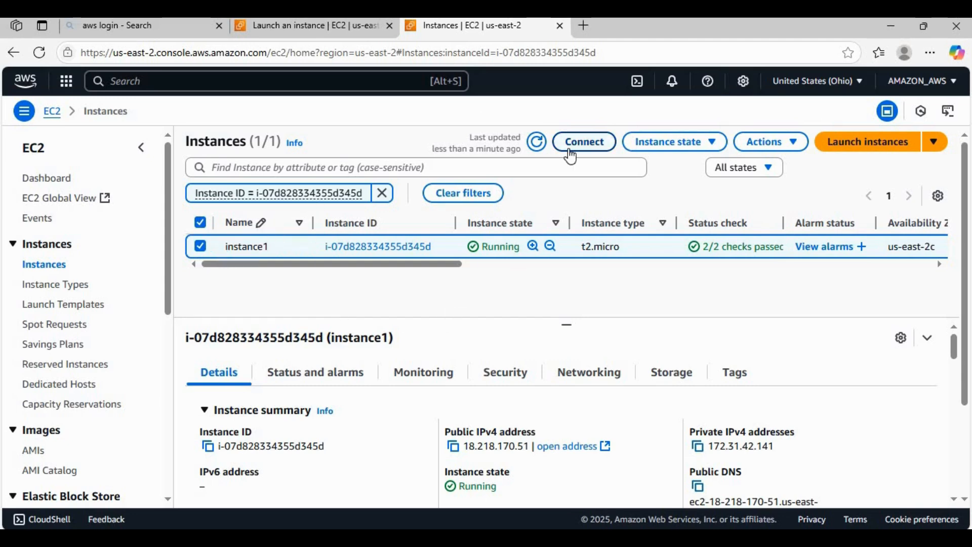
Step: Start connecting to instance1 with the RDP client option, then download and keep the remote desktop file instance1.rdp
click(572, 152)
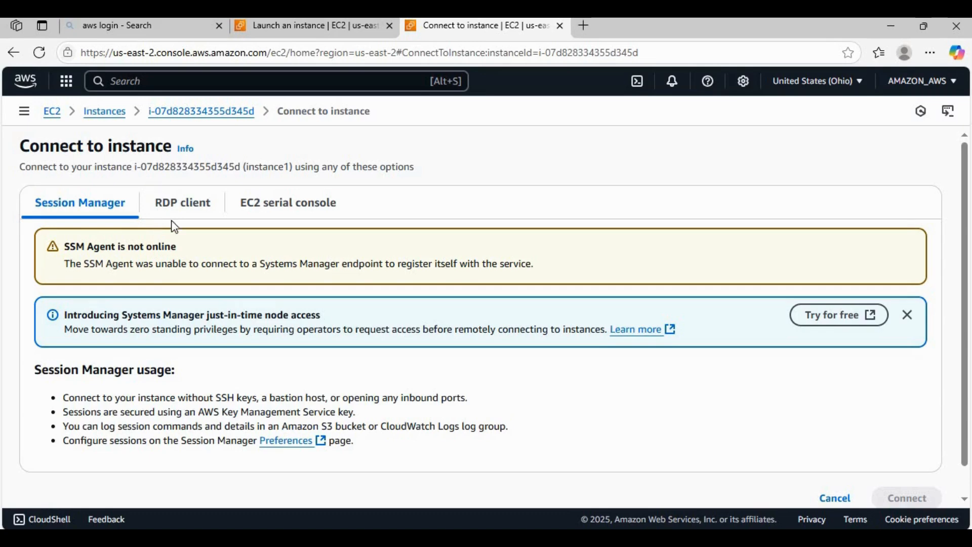
click(200, 209)
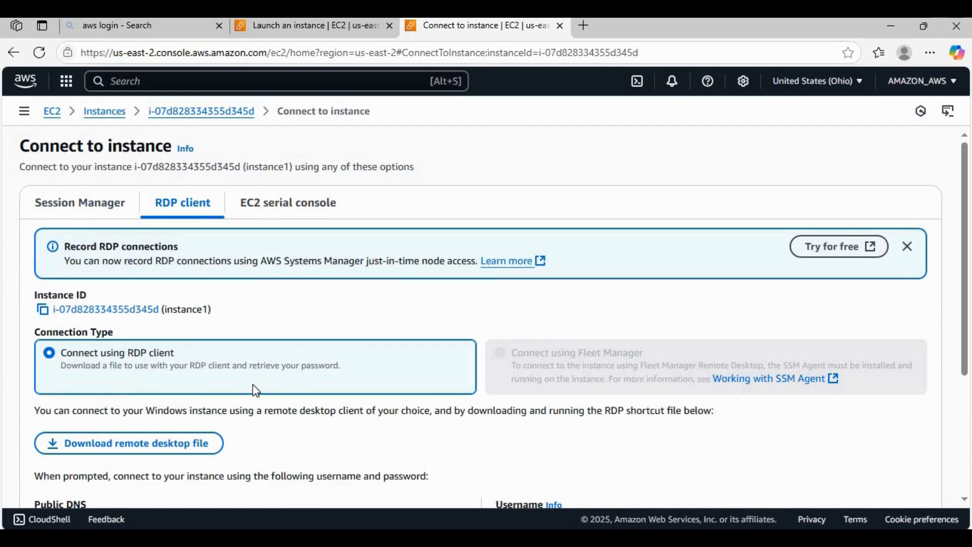
scroll(243, 375, down, 3)
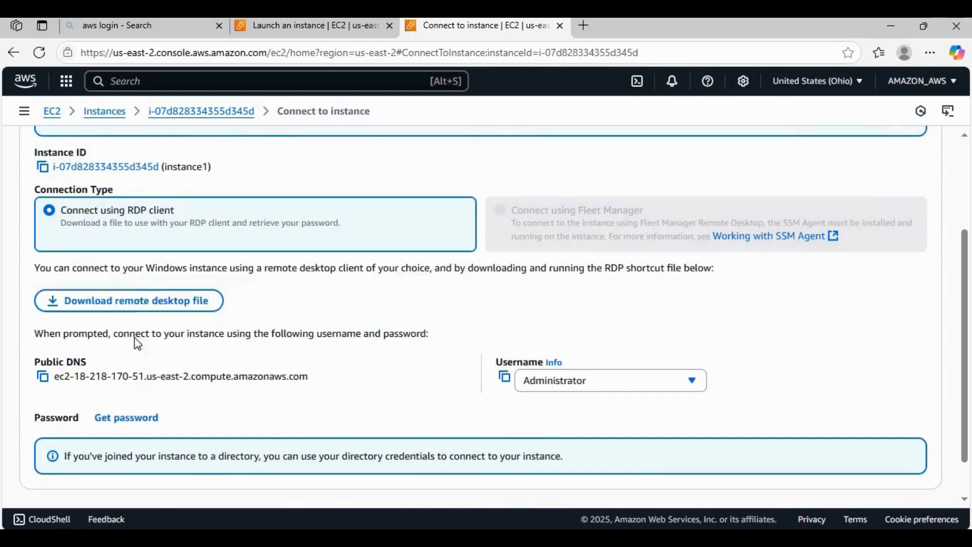
click(140, 306)
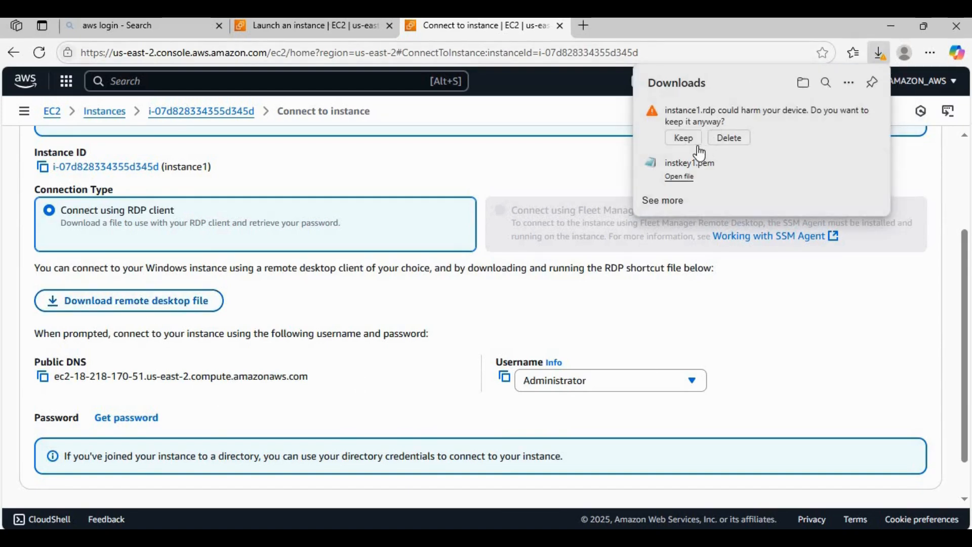
click(692, 138)
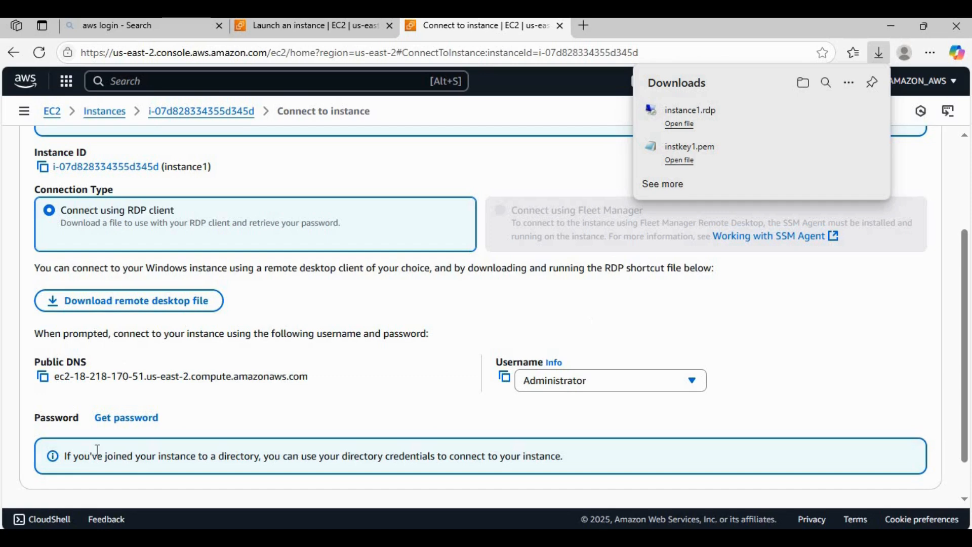
Step: Request the instance's Windows password and upload the private key file instkey1 from the Downloads folder
click(147, 419)
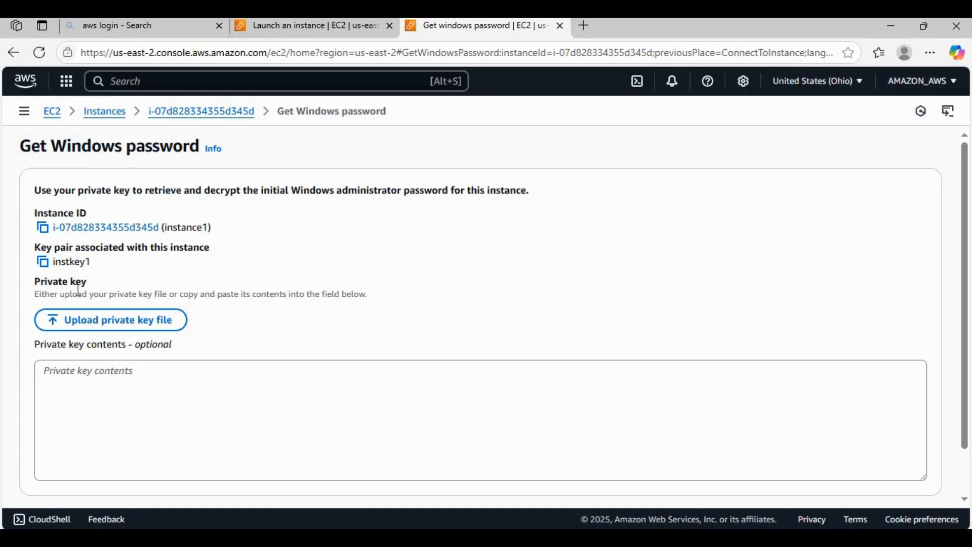
click(126, 324)
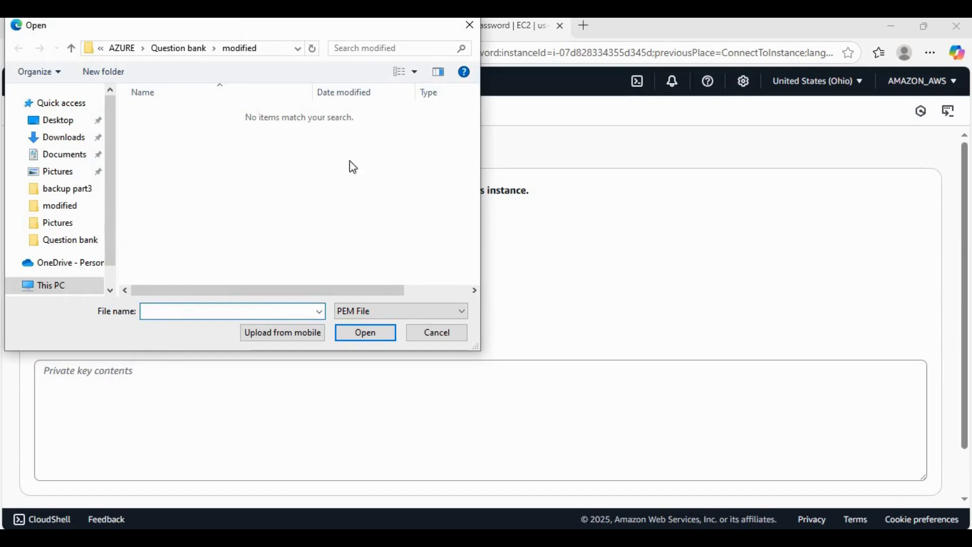
click(71, 137)
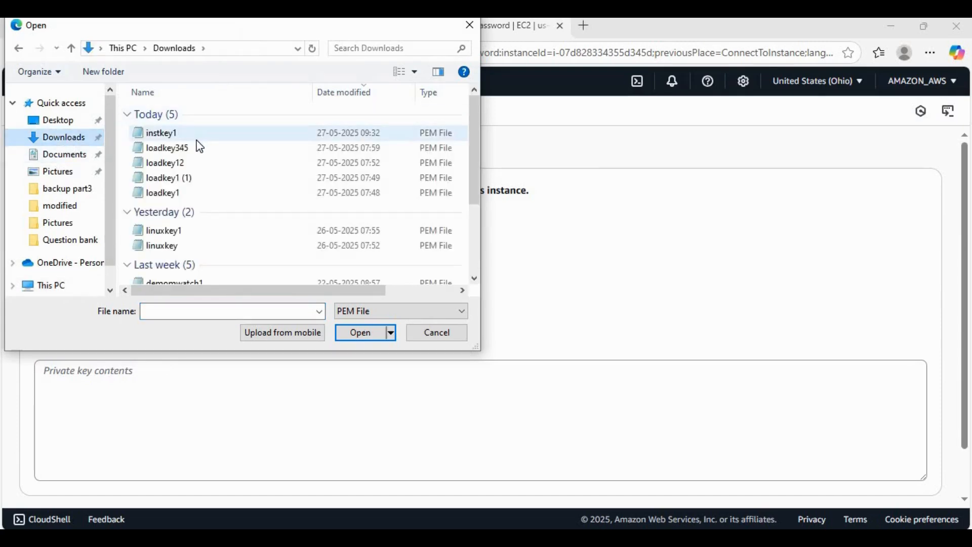
click(186, 134)
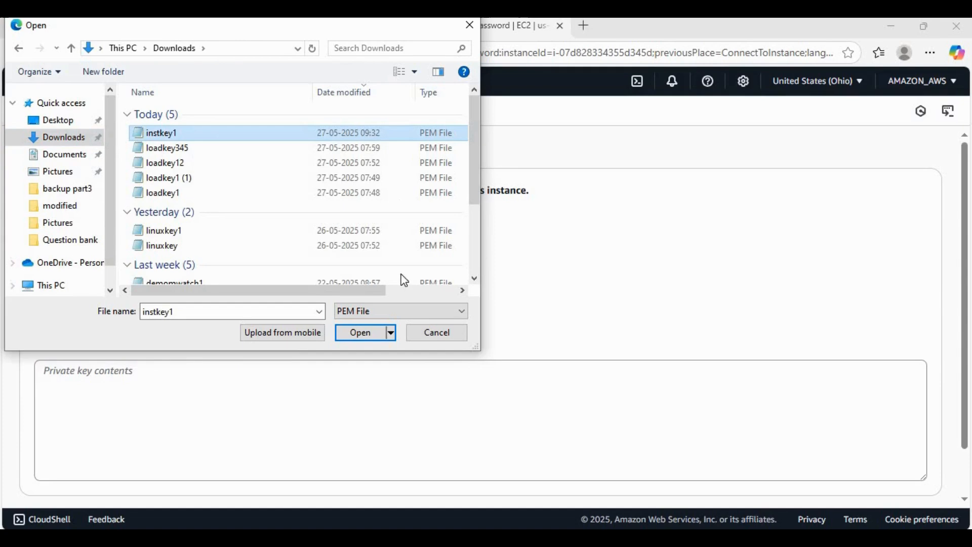
click(353, 332)
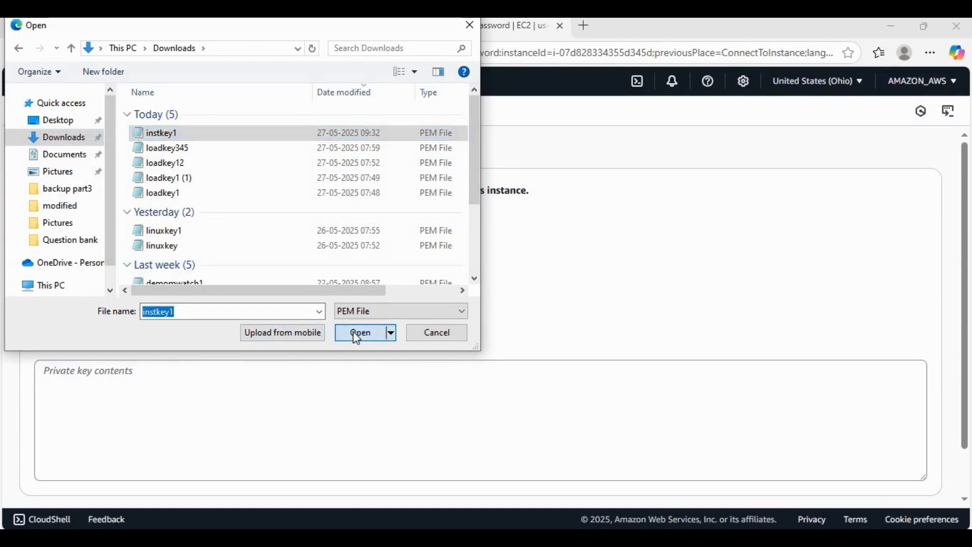
scroll(750, 328, down, 2)
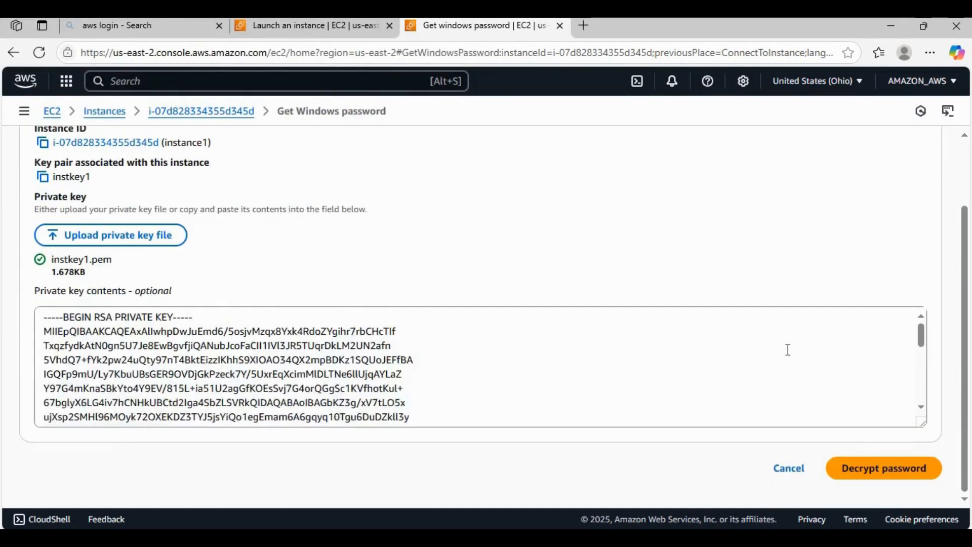
Step: Decrypt the Windows password of instance1 with the uploaded private key and copy the decrypted password
scroll(788, 354, down, 5)
click(874, 478)
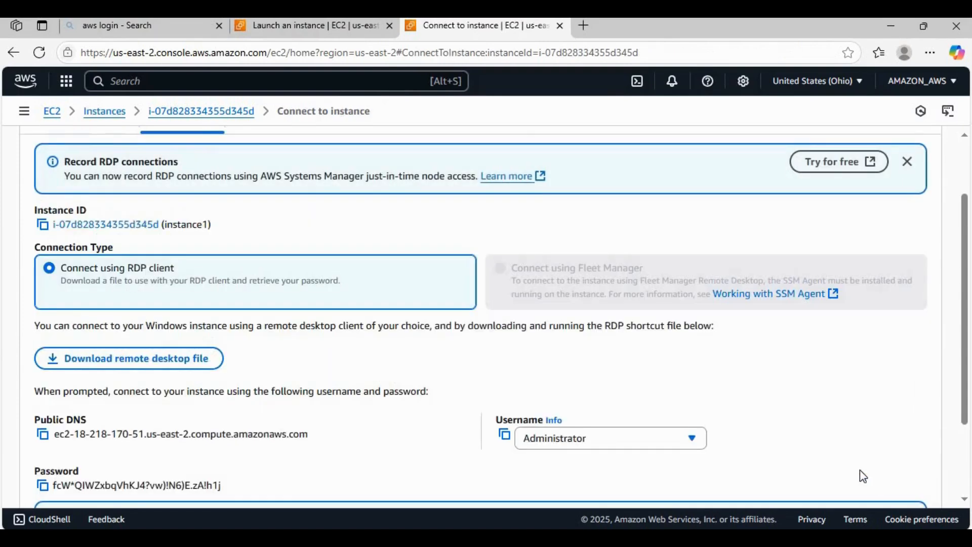
scroll(53, 471, down, 1)
scroll(53, 471, down, 2)
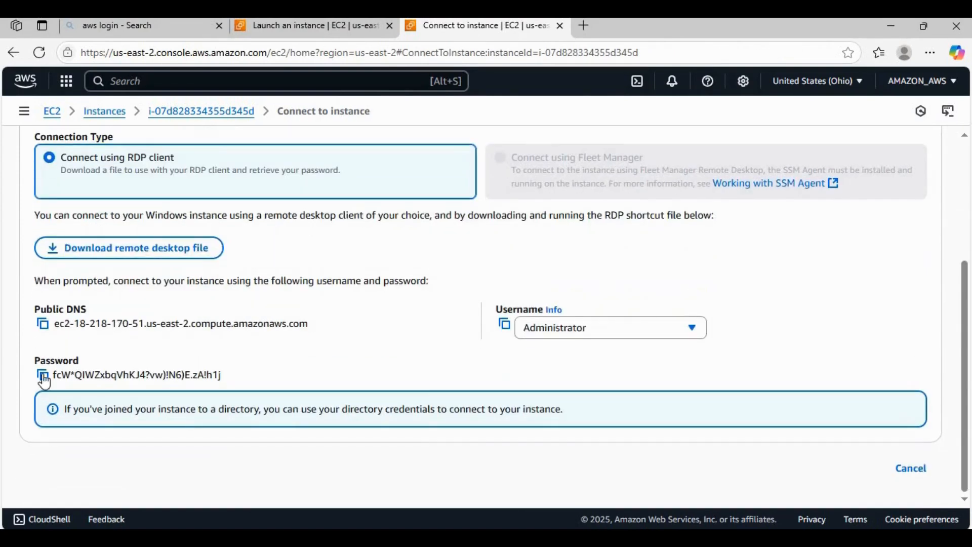
click(43, 377)
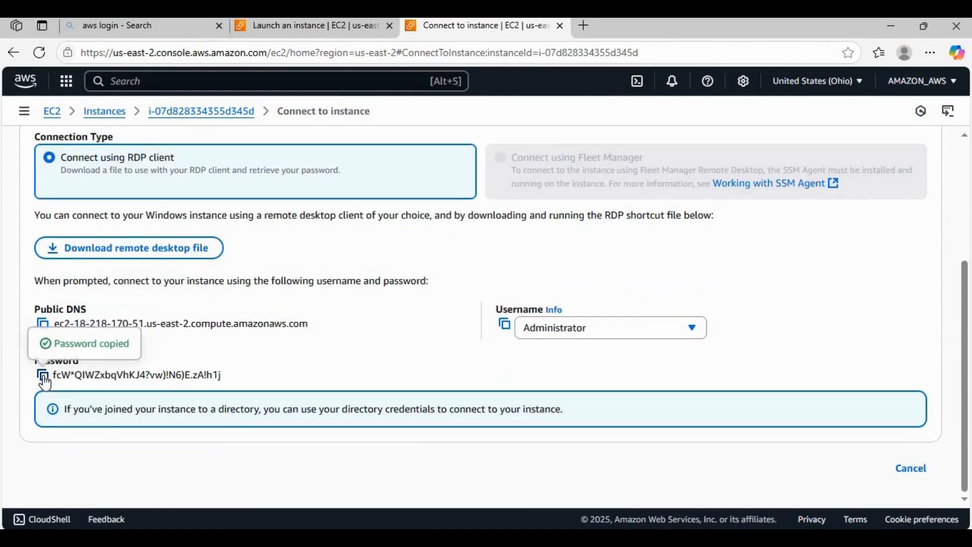
Step: Open the downloaded instance1.rdp file and agree to connect to the remote computer despite its unknown publisher
click(930, 52)
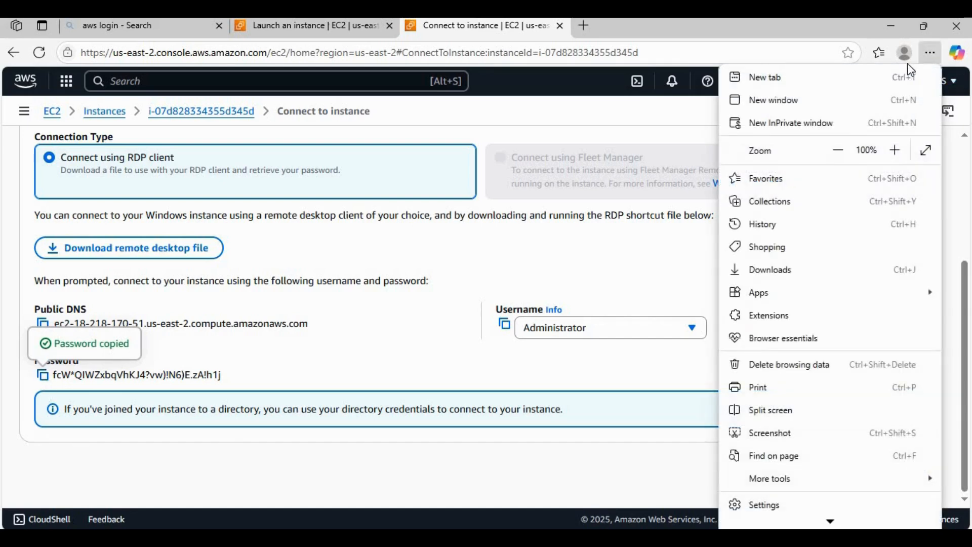
click(810, 269)
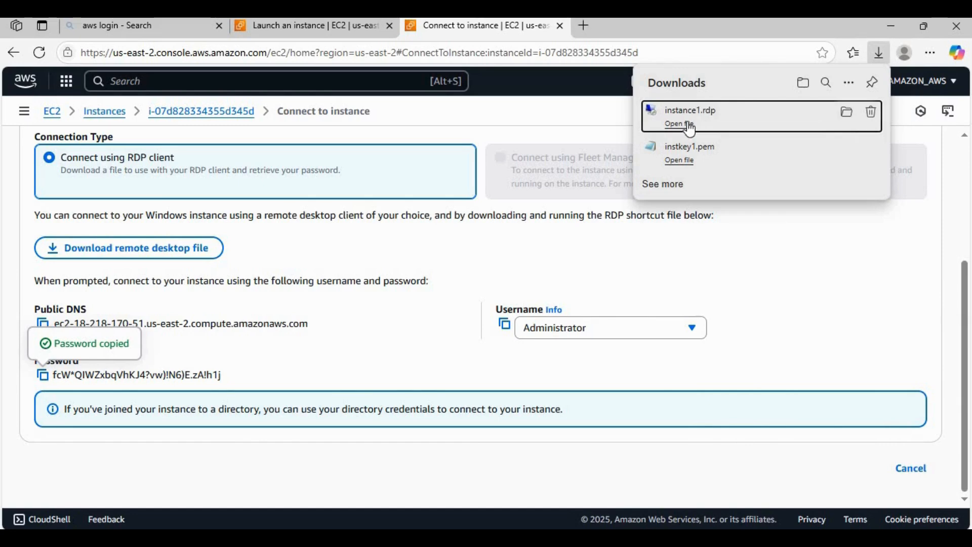
click(690, 126)
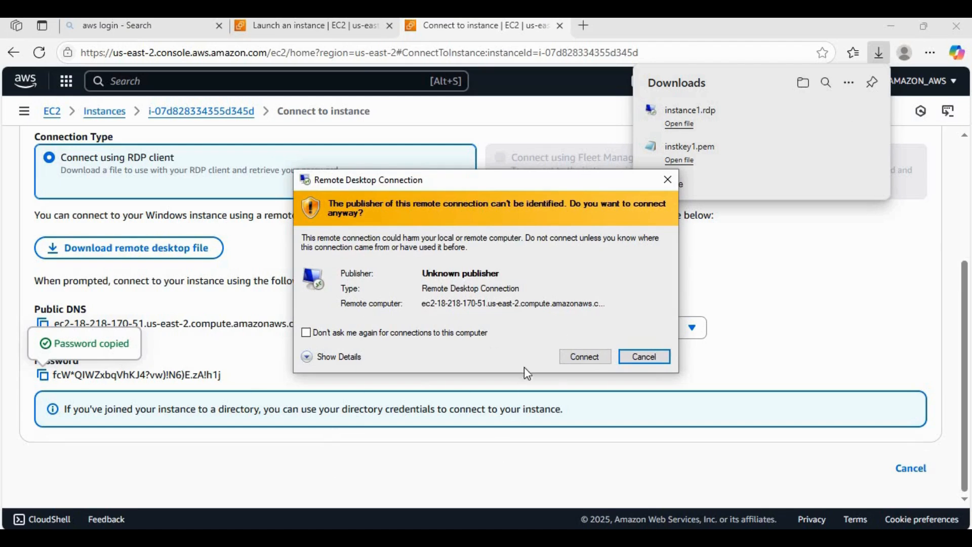
click(590, 358)
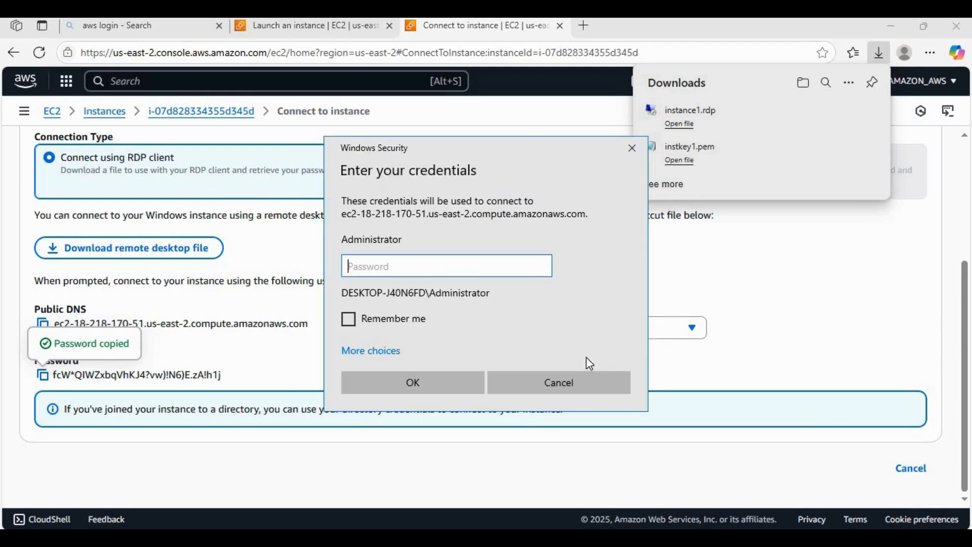
Step: Sign in by pasting the Administrator account's password, accept the untrusted certificate and allow the remote PC to be discoverable on the network
key(ctrl+v)
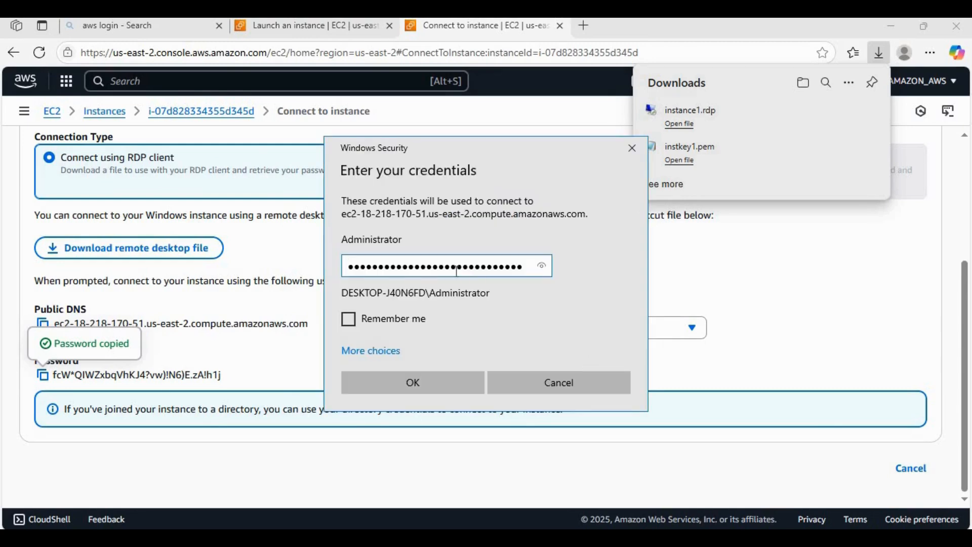
click(445, 391)
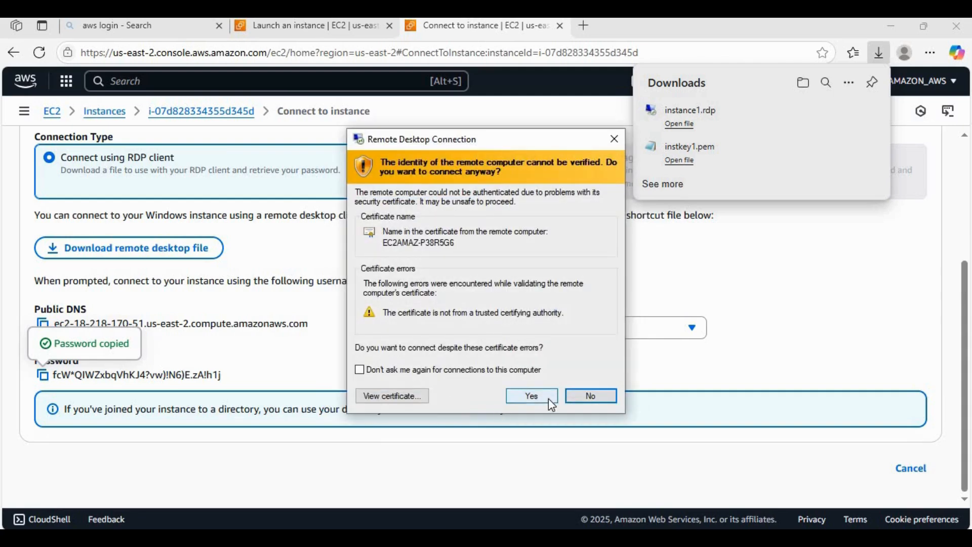
click(548, 399)
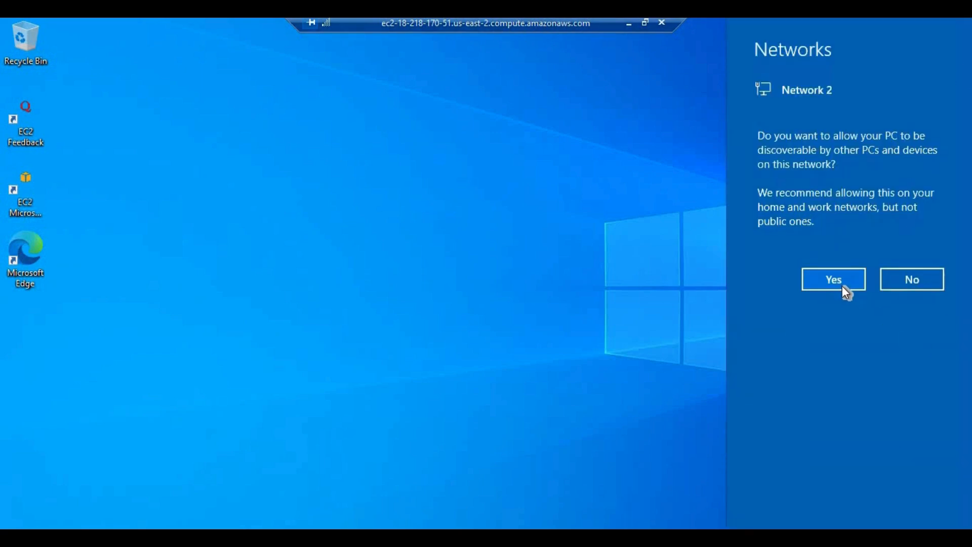
click(841, 284)
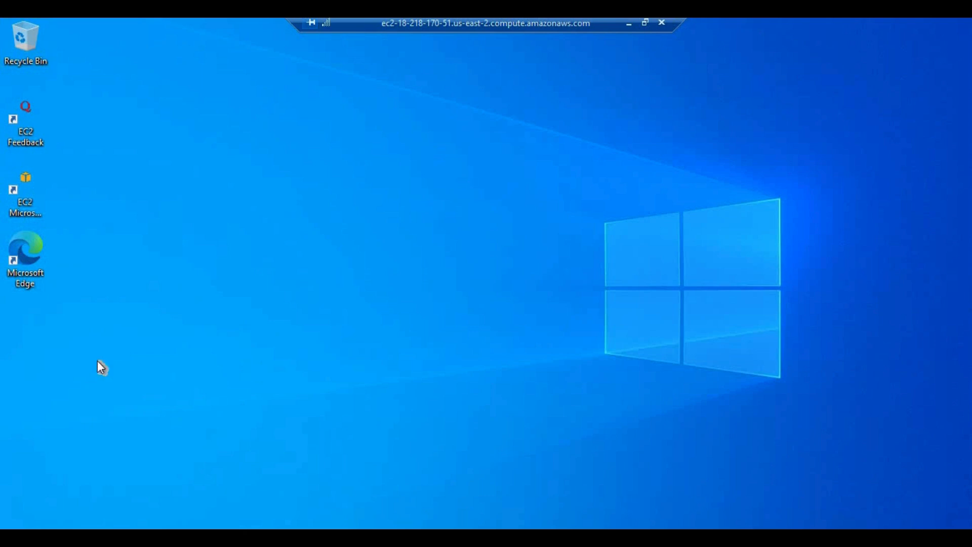
Step: Check the free space and total size of Local Disk (C:) on the remote server, then minimize File Explorer
key(super+e)
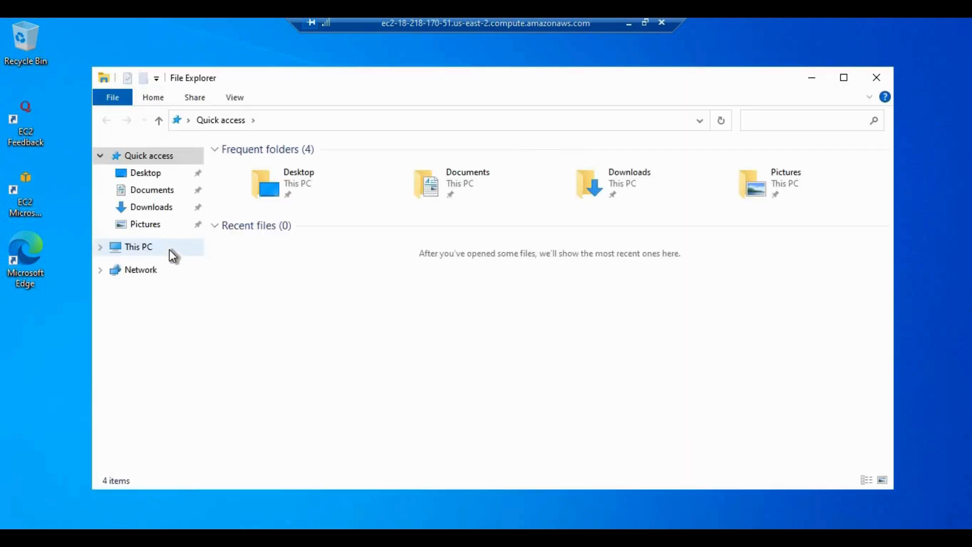
click(131, 251)
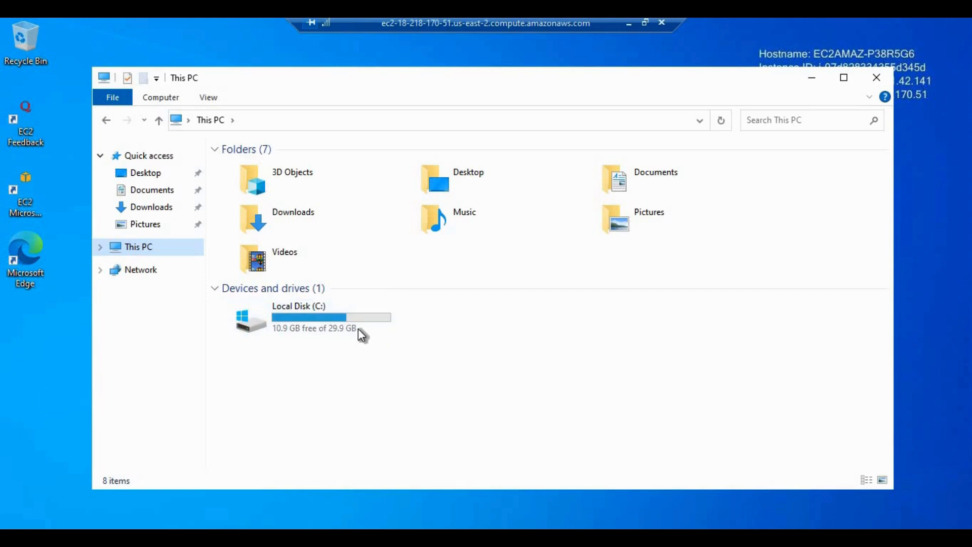
mouse_move(357, 329)
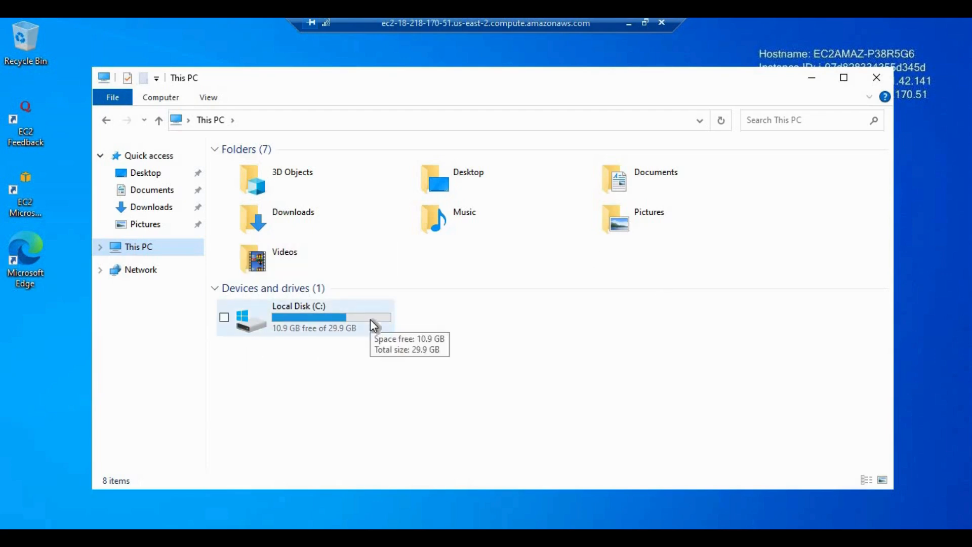
click(811, 77)
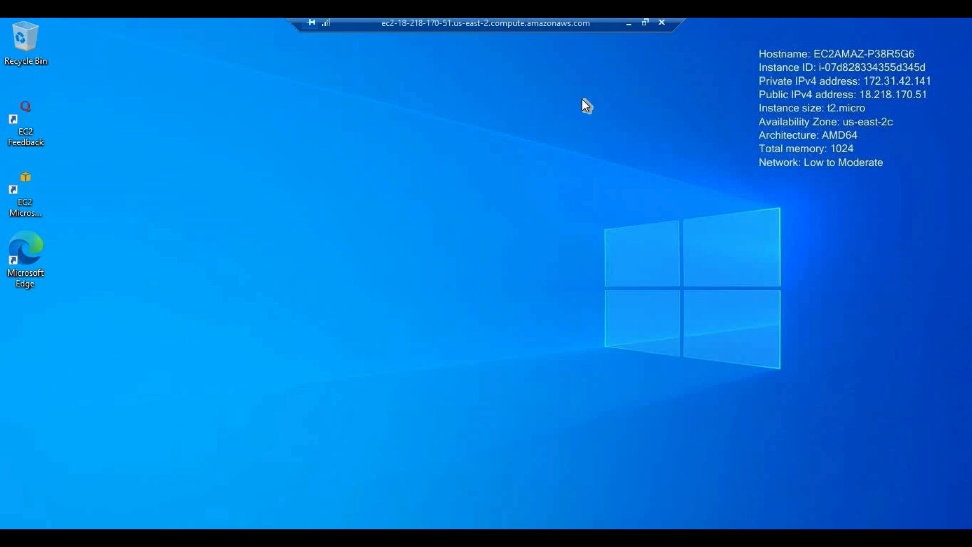
Step: Disconnect the Remote Desktop session and dismiss the browser's downloads list
click(662, 26)
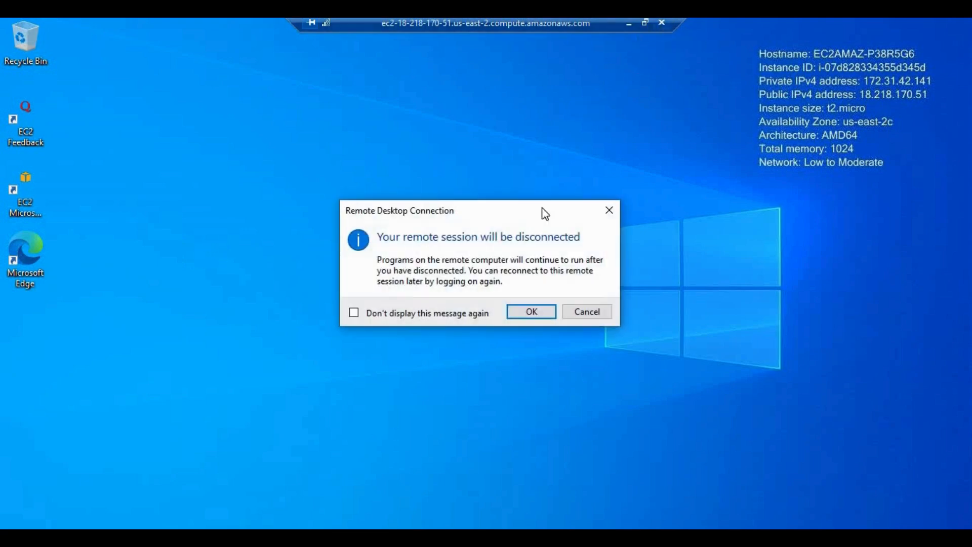
click(531, 311)
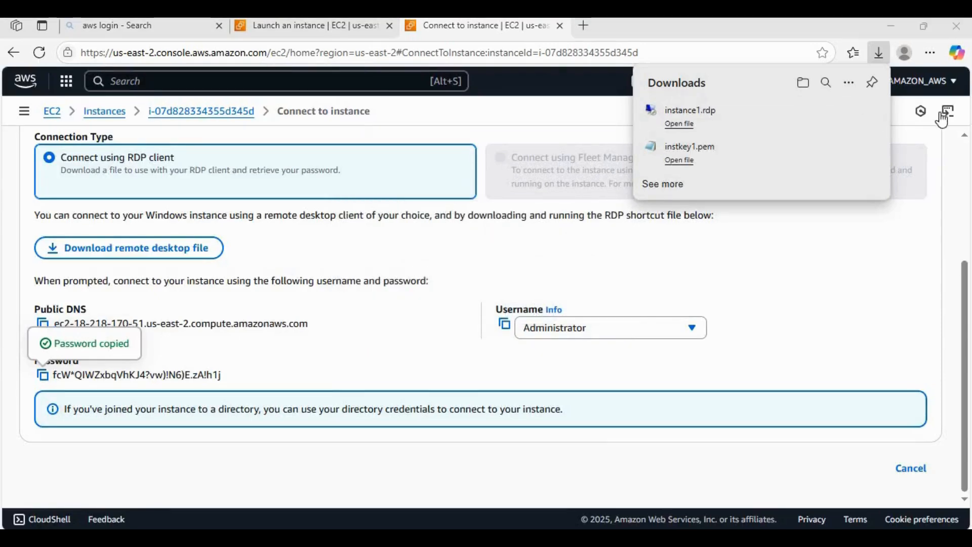
click(867, 278)
Step: Return to the EC2 instances list and stop instance1
click(310, 28)
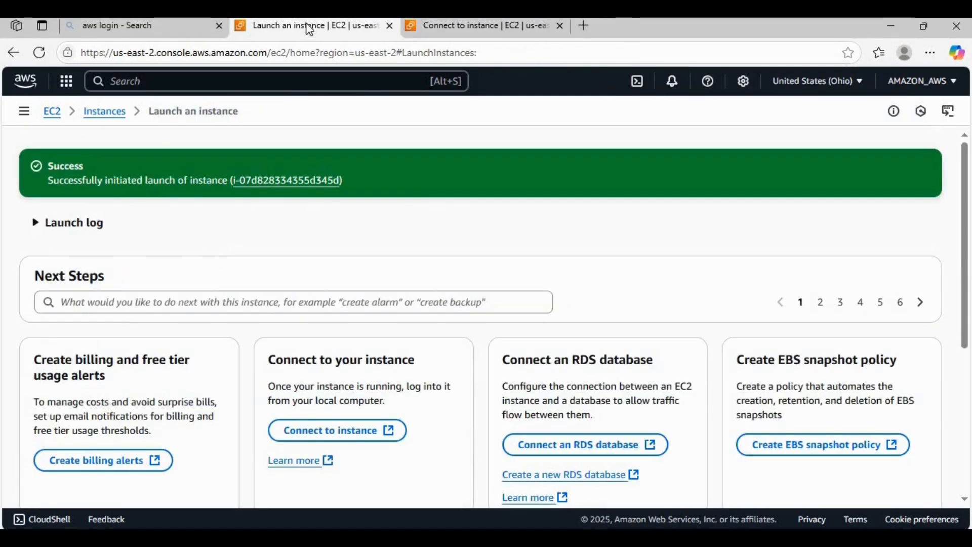
click(103, 112)
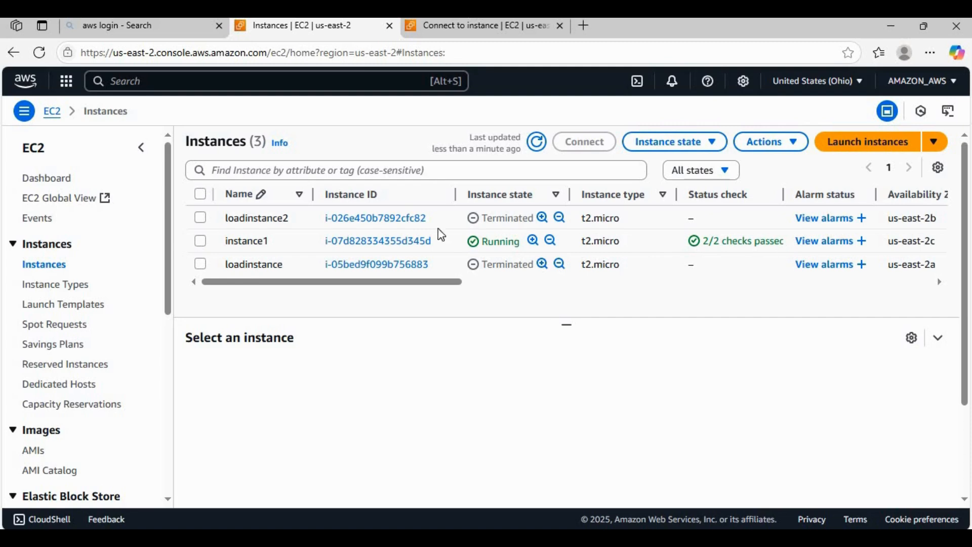
click(499, 243)
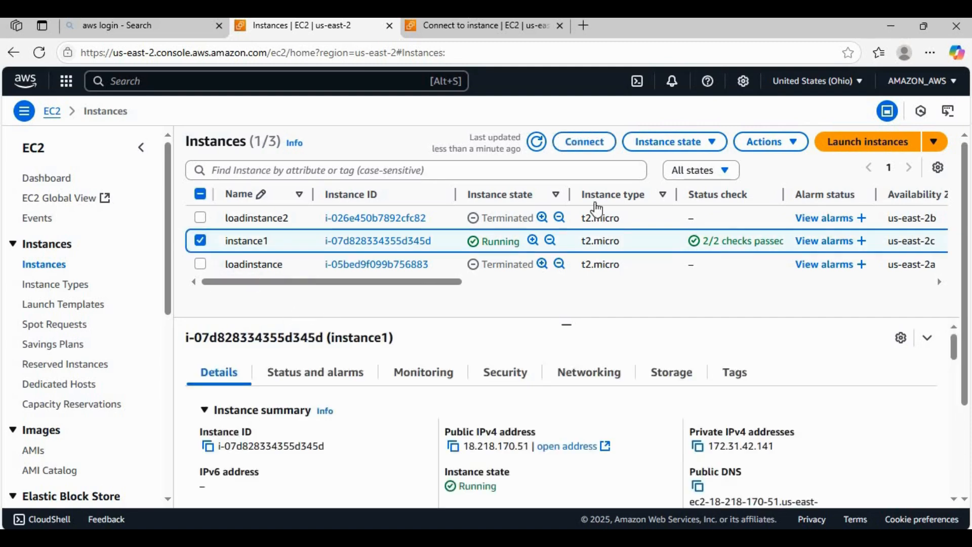
click(683, 146)
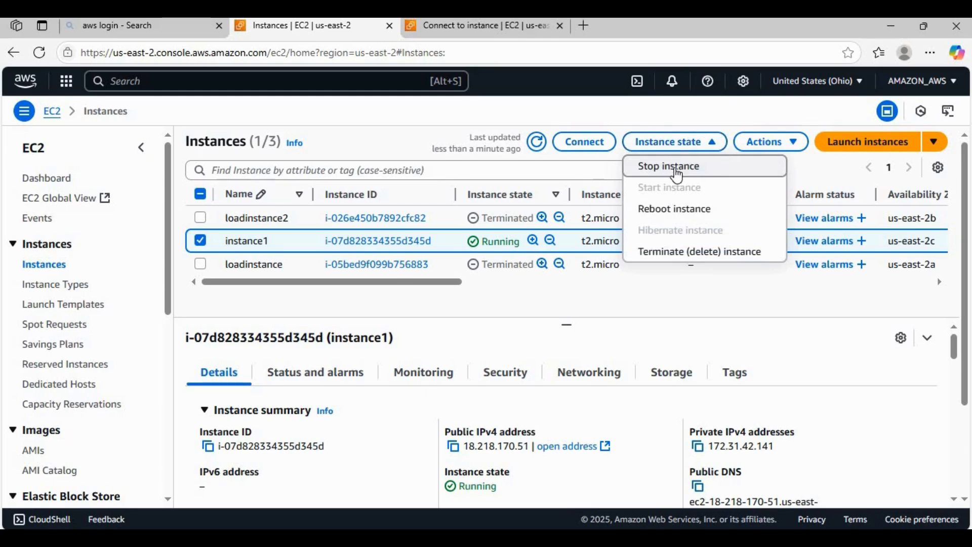
click(677, 176)
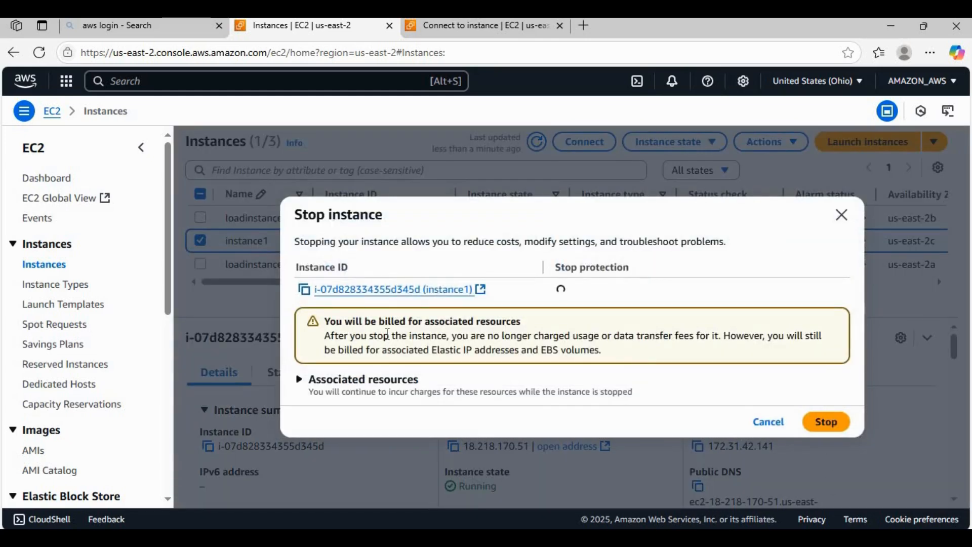
click(840, 424)
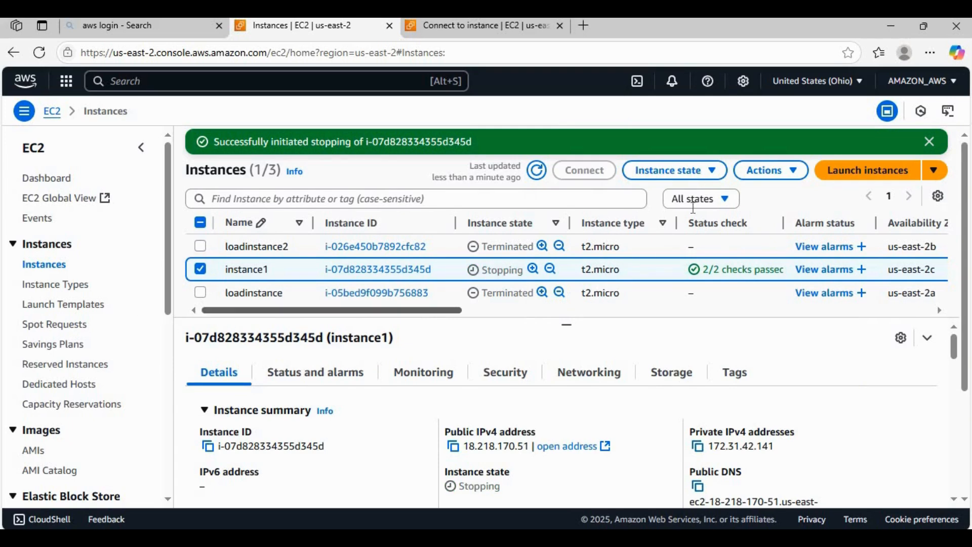
Step: Try to start instance1 while it is still stopping and dismiss the resulting notification
click(679, 172)
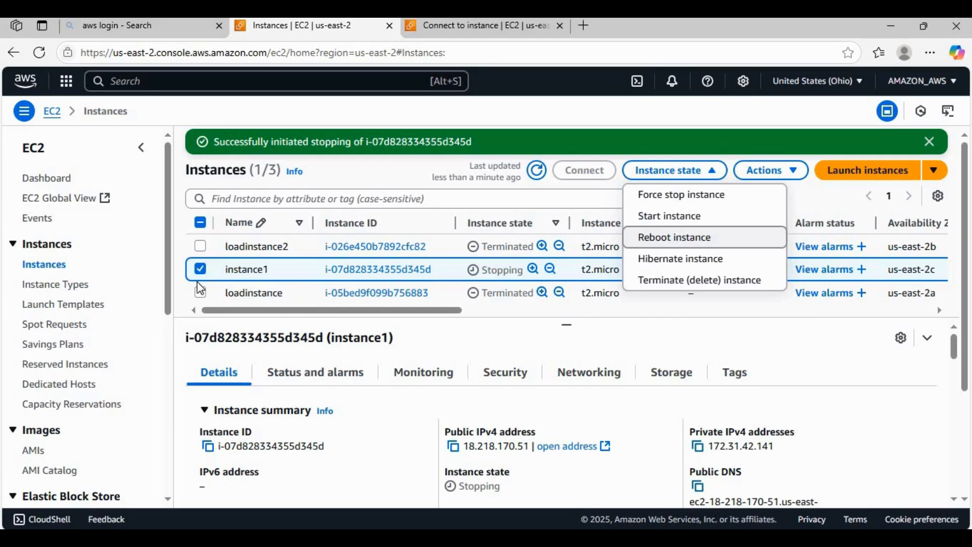
click(565, 274)
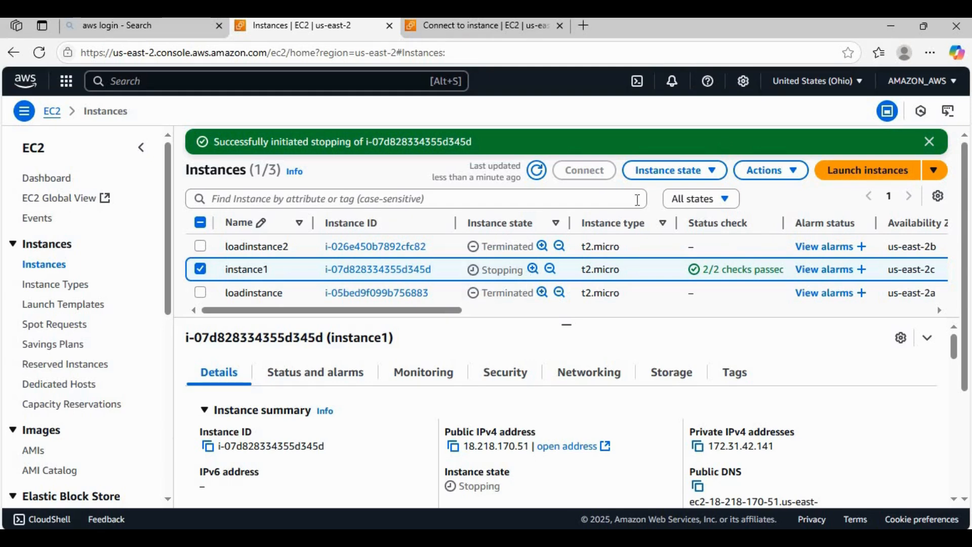
click(683, 177)
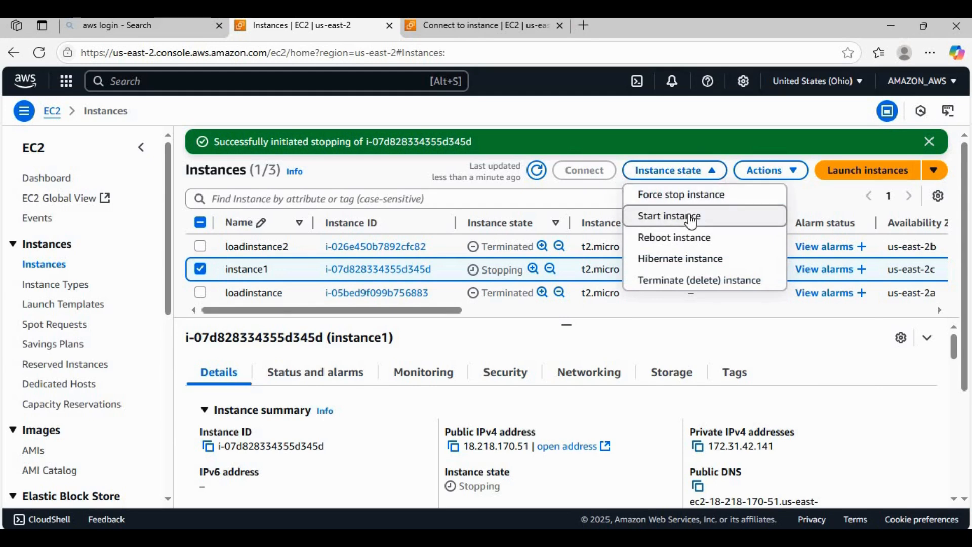
click(685, 216)
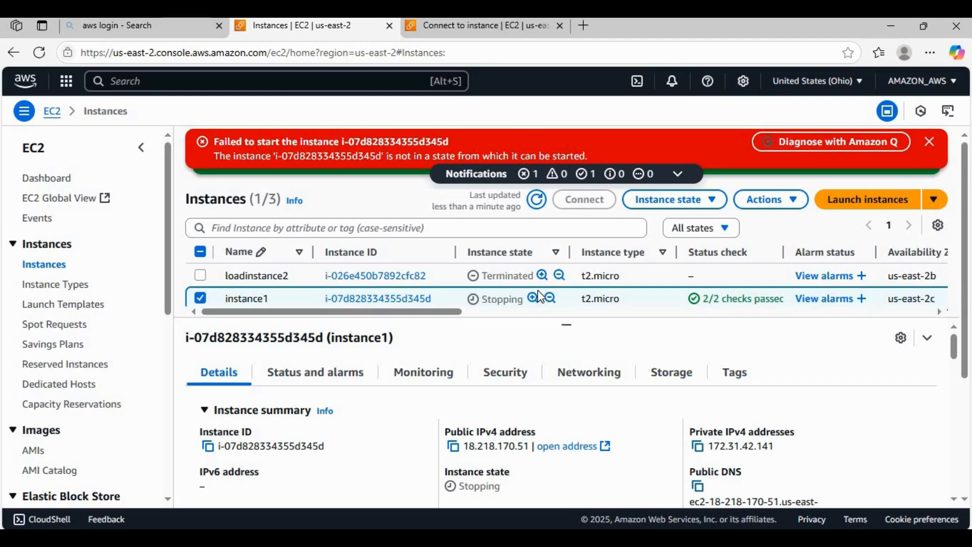
click(931, 144)
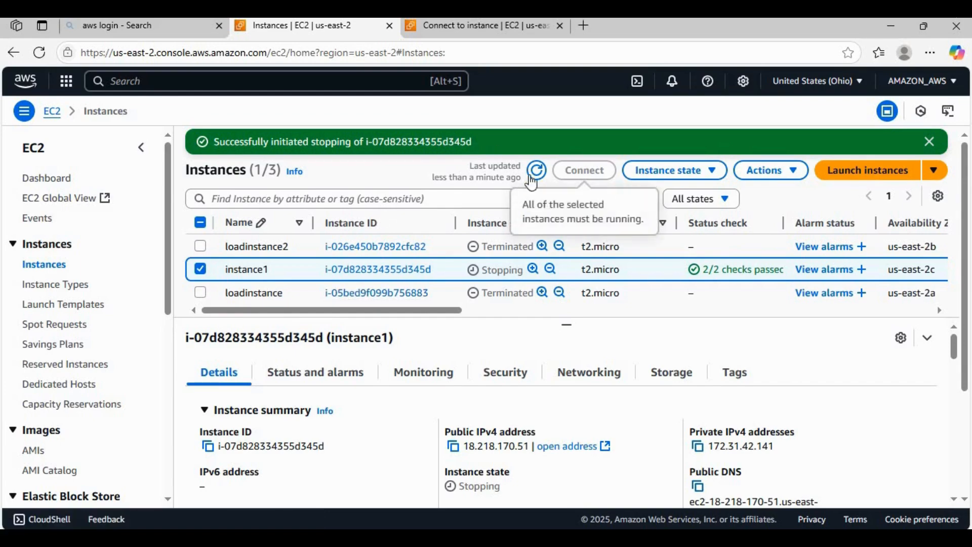
Step: Refresh the instances list, select the stopped instance1 again and start it
click(536, 171)
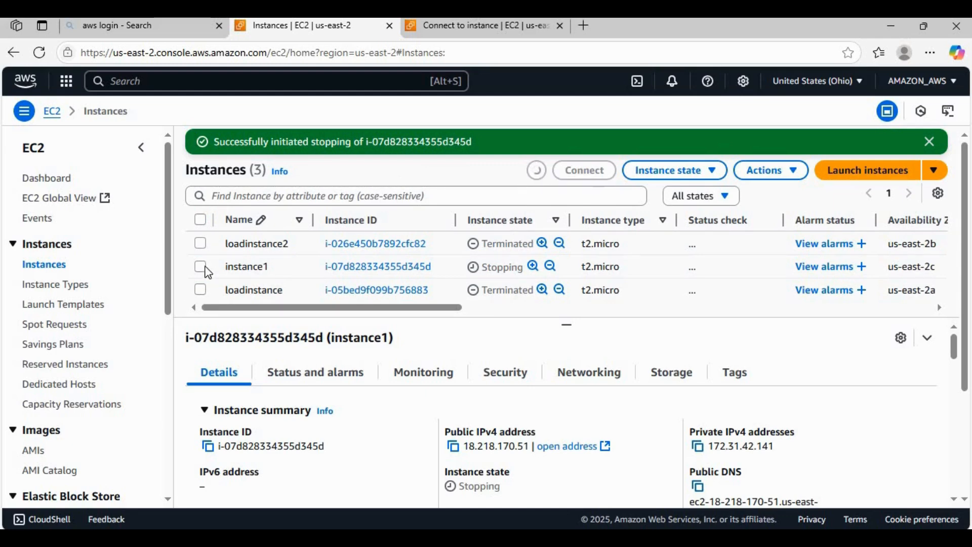
click(201, 267)
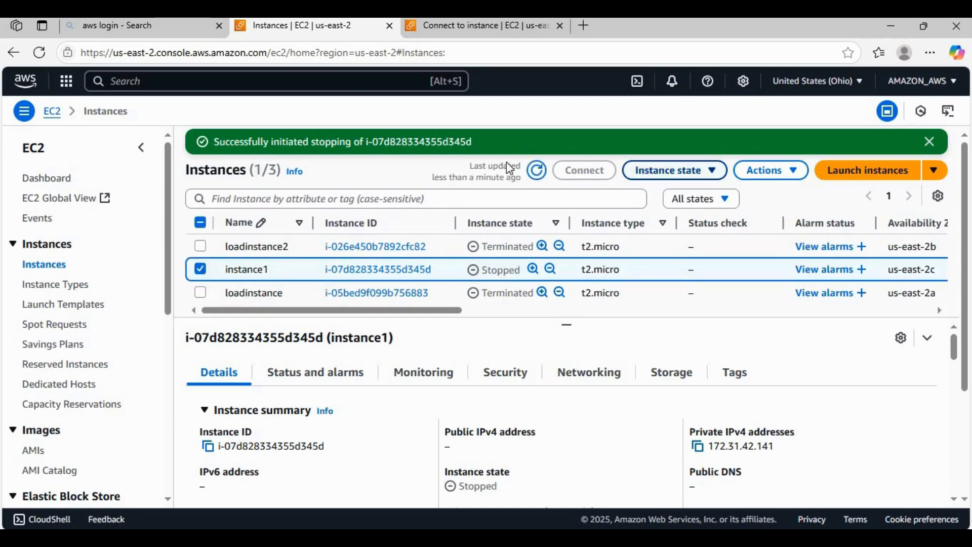
click(536, 175)
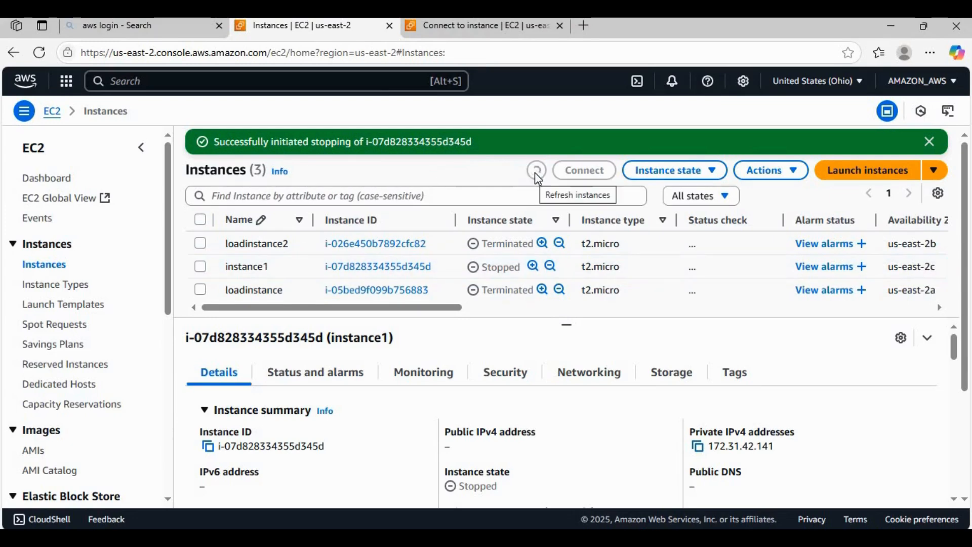
click(535, 172)
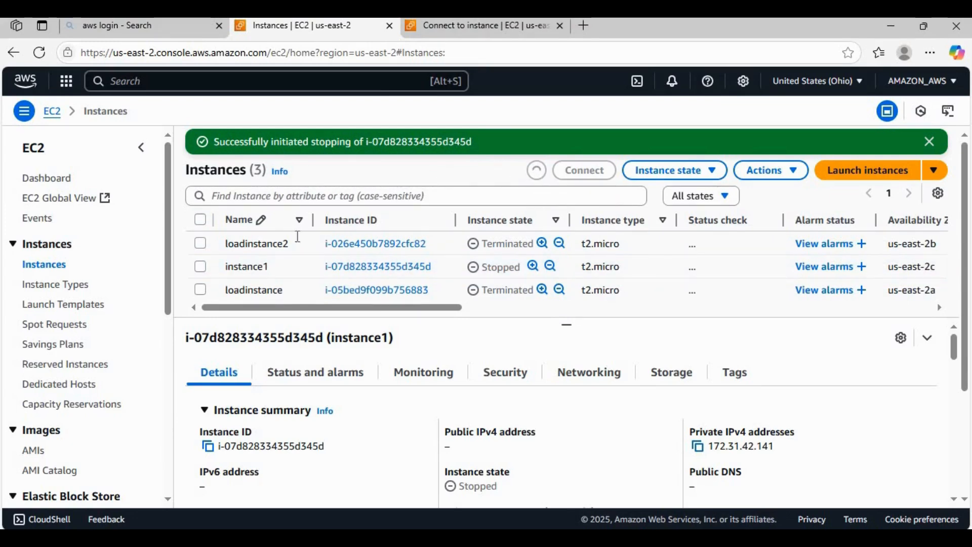
click(201, 266)
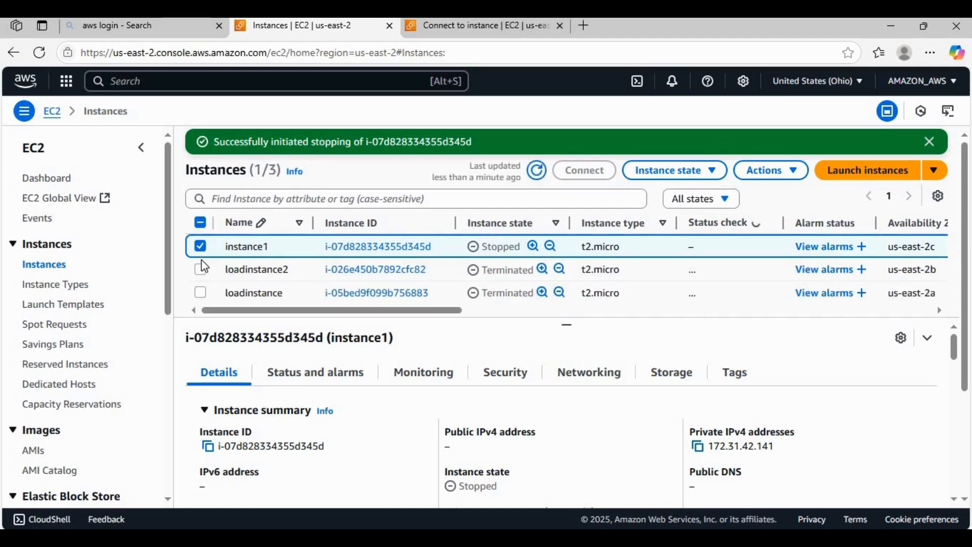
click(681, 178)
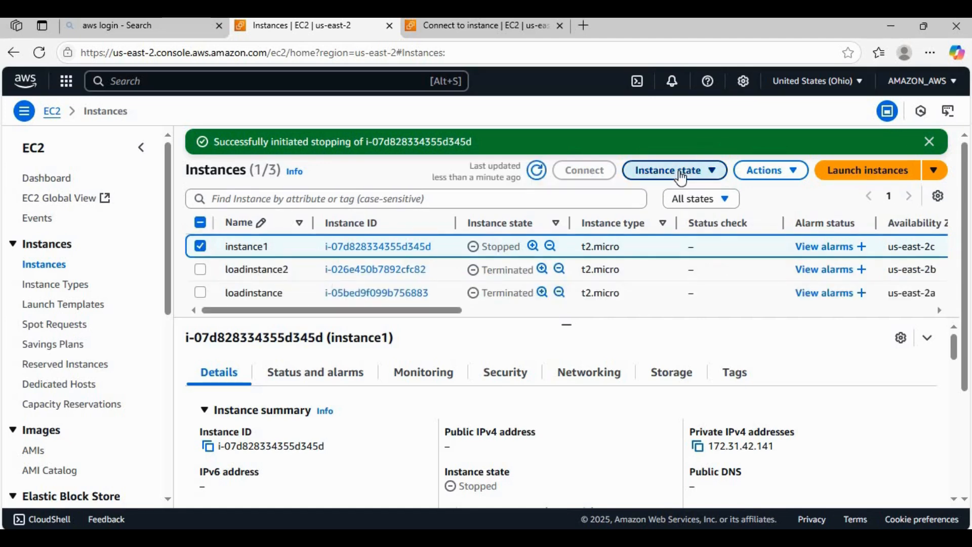
click(685, 215)
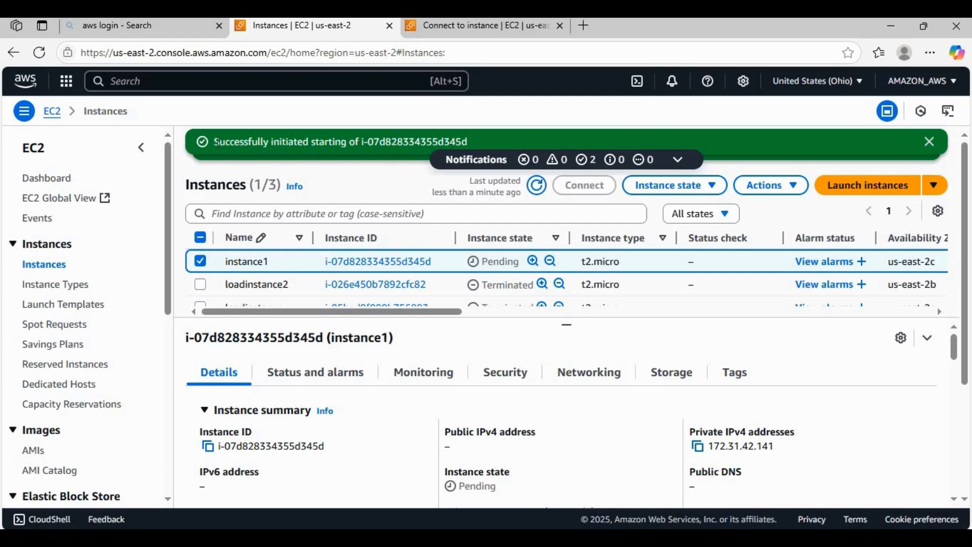
drag(213, 142, 490, 143)
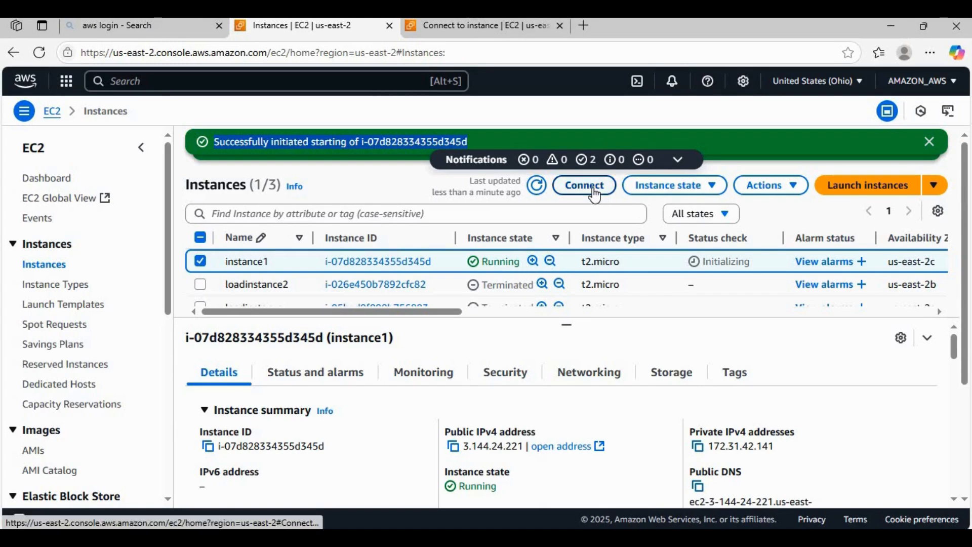
Step: Terminate (delete) instance1 and confirm the deletion
click(689, 199)
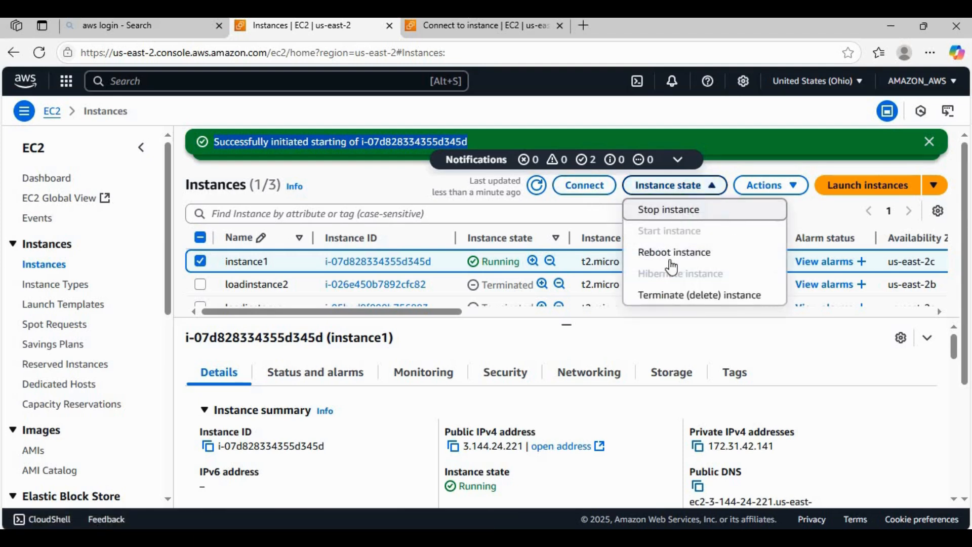
click(671, 296)
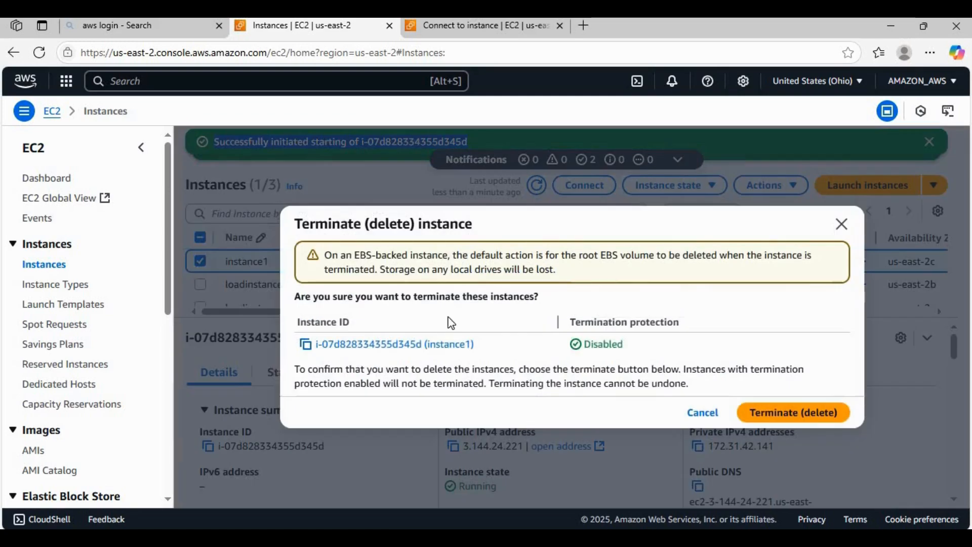
click(785, 422)
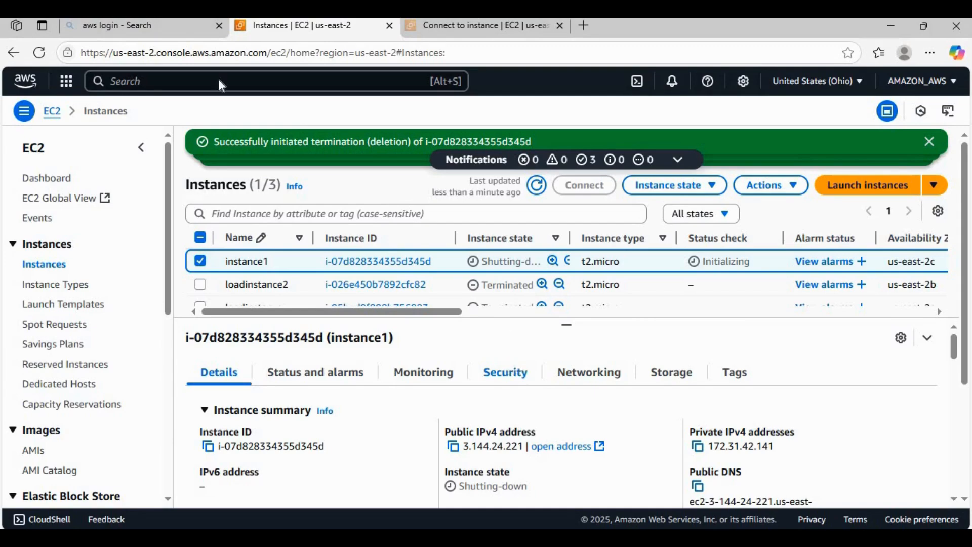
Step: Begin a search across the AWS console's services
click(124, 81)
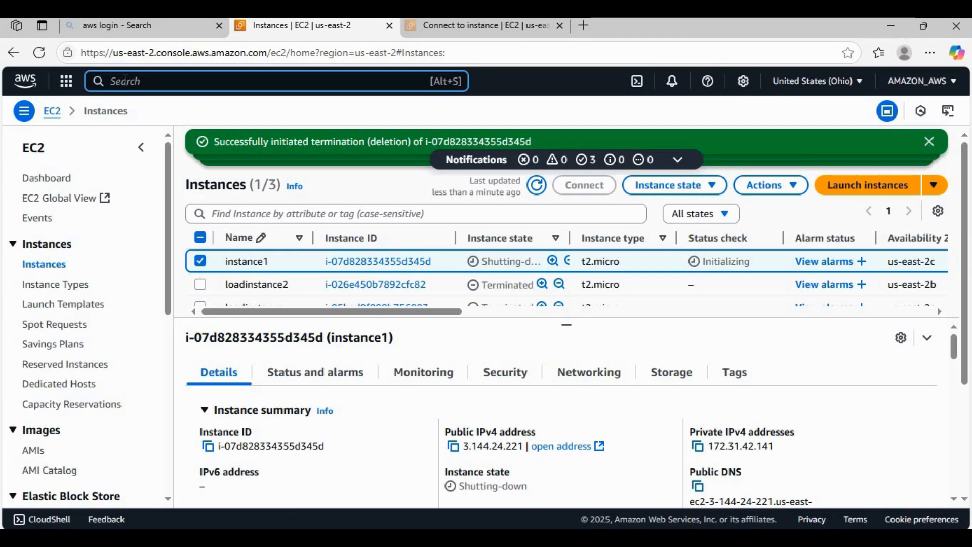